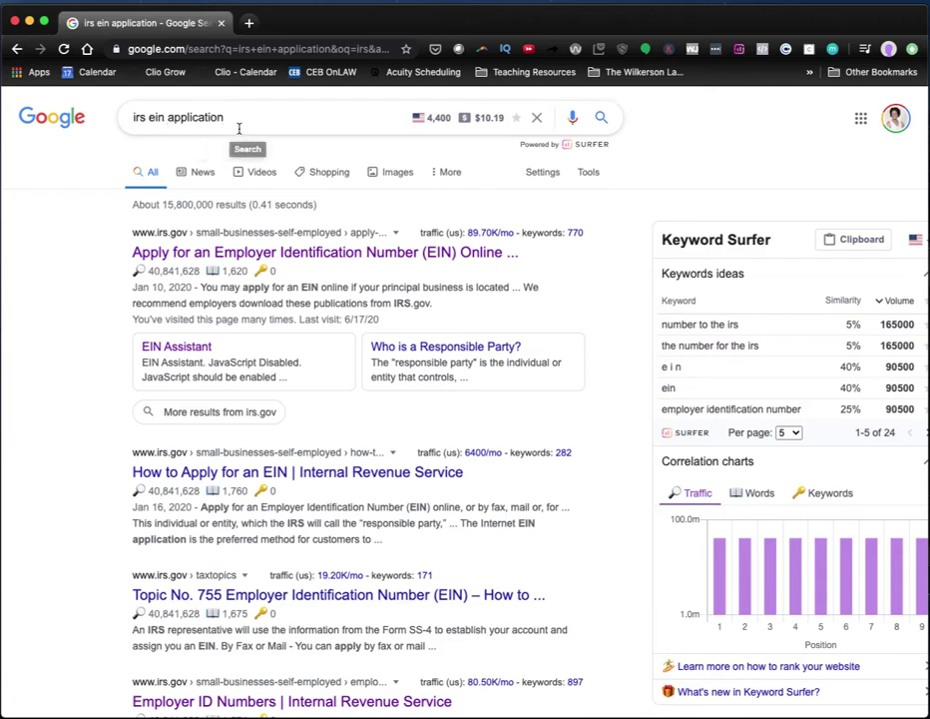
# Scroll through the Google results for 'irs ein application' to find the IRS EIN page.
pyautogui.scroll(-1, 238, 129)
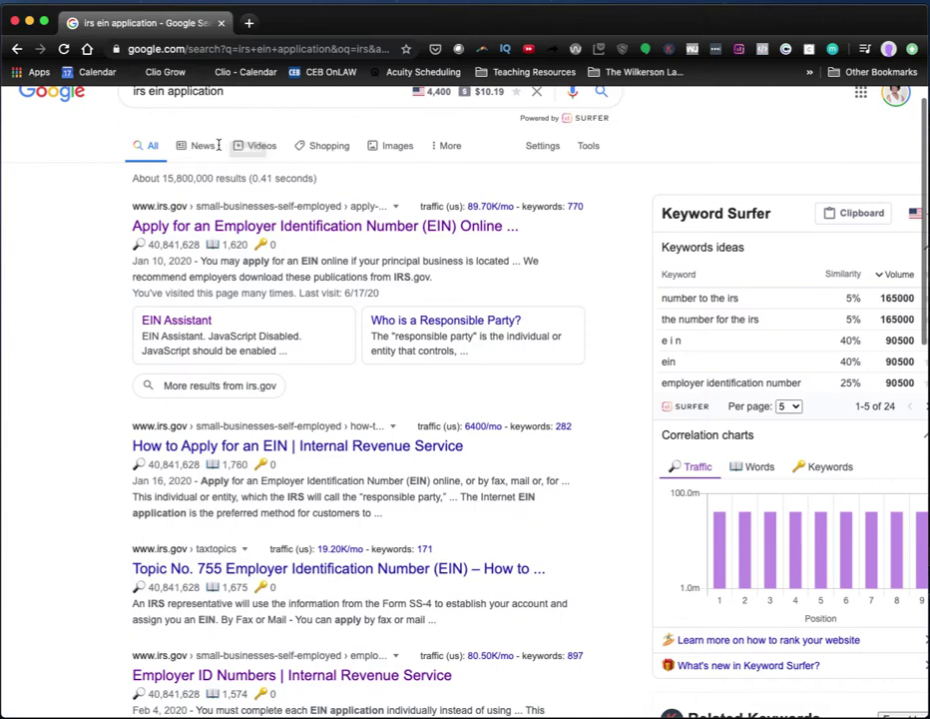
pyautogui.scroll(-1, 112, 233)
pyautogui.scroll(-1, 112, 239)
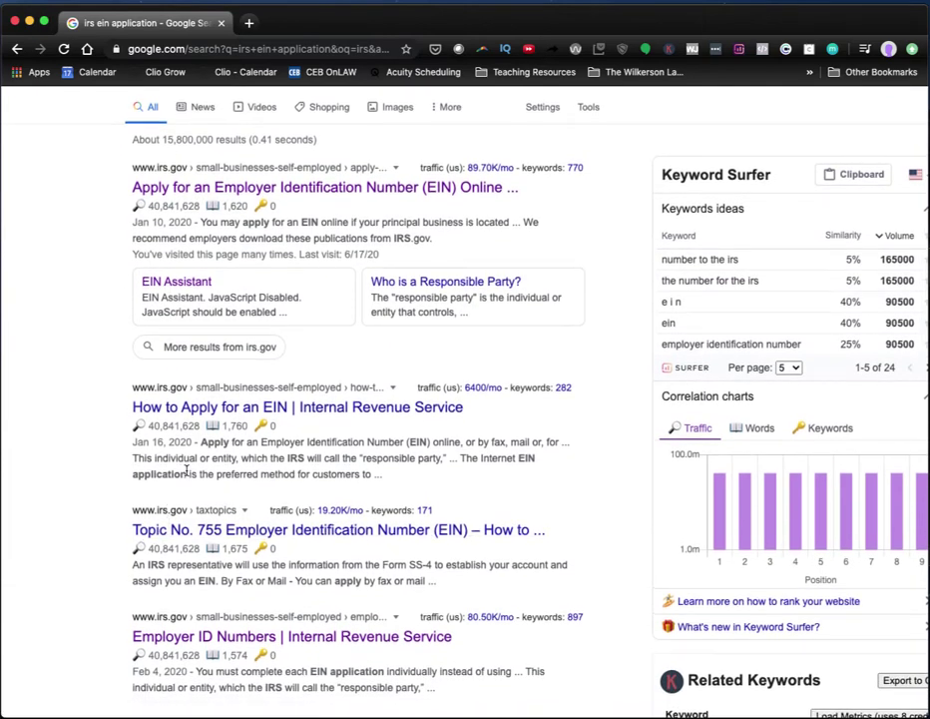
pyautogui.scroll(3, 192, 459)
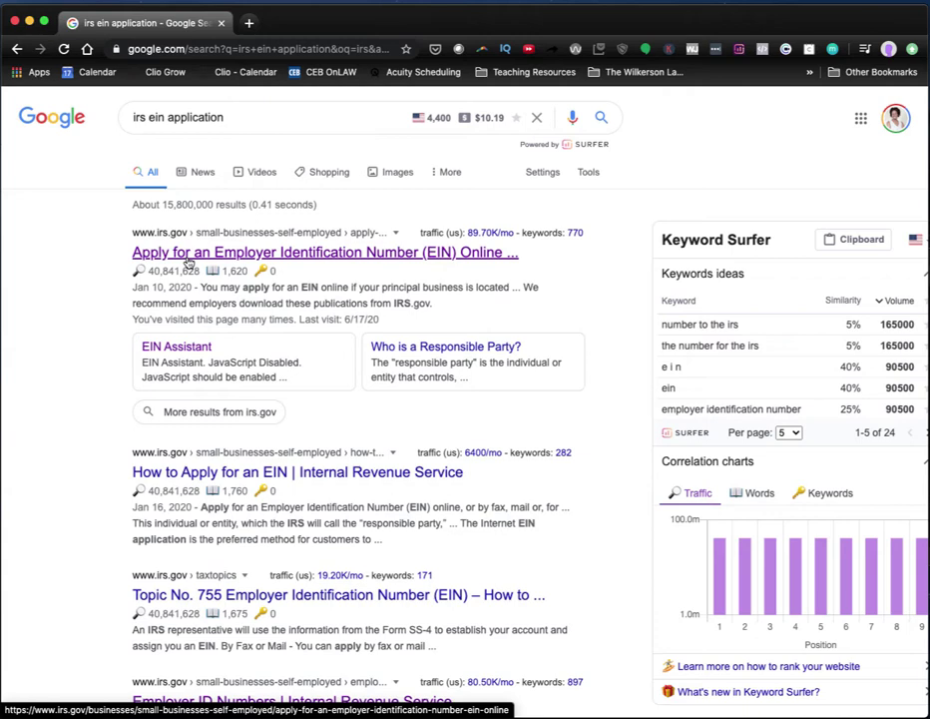
# Open the IRS 'Apply for an Employer Identification Number (EIN) Online' page and read down it.
pyautogui.click(188, 257)
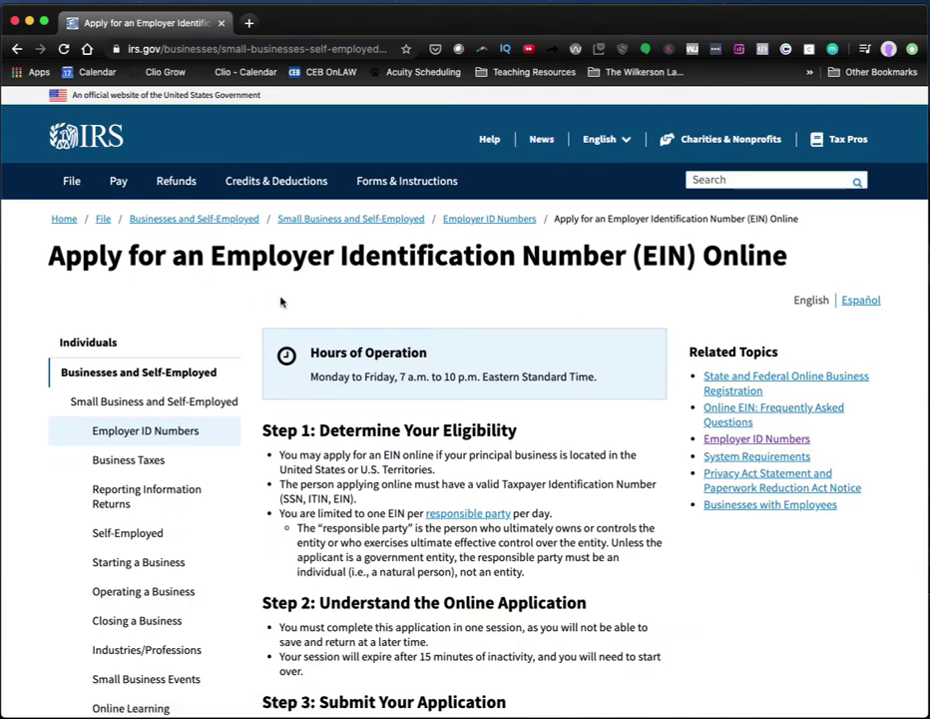
pyautogui.scroll(-1, 280, 301)
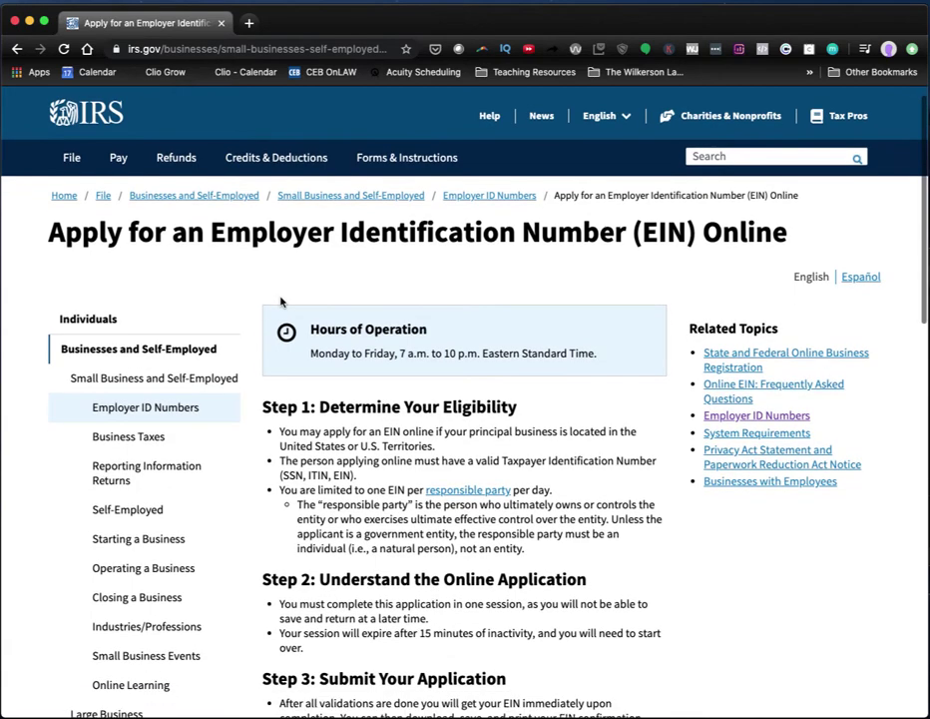
pyautogui.scroll(-2, 573, 292)
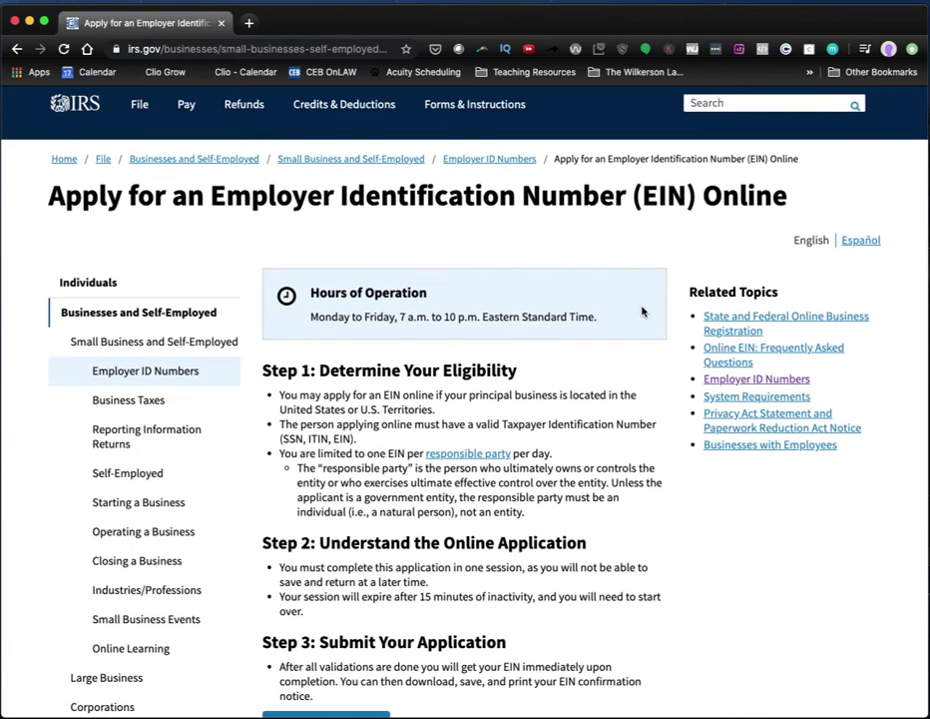
pyautogui.scroll(-3, 642, 314)
pyautogui.scroll(-1, 642, 313)
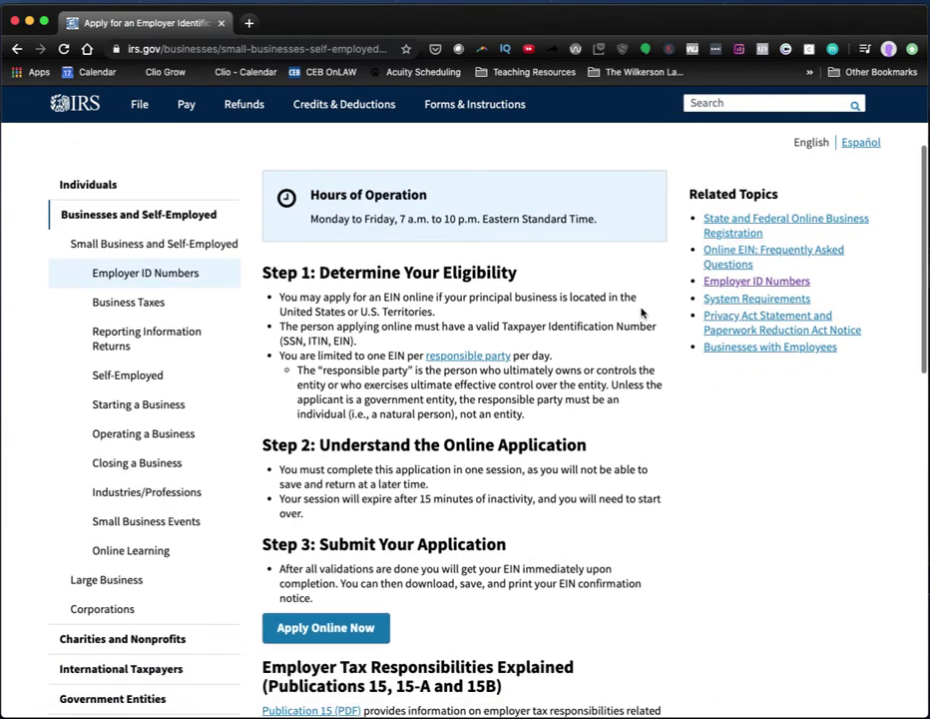
# Go to Step 3 and start the online EIN application with Apply Online Now.
pyautogui.scroll(1, 642, 313)
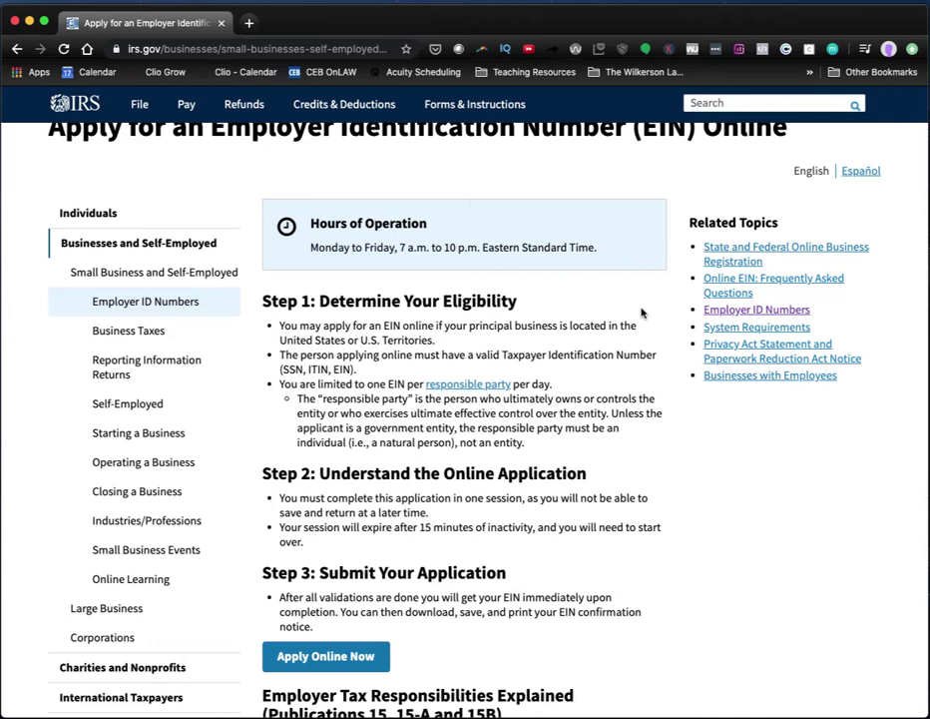
pyautogui.scroll(2, 642, 313)
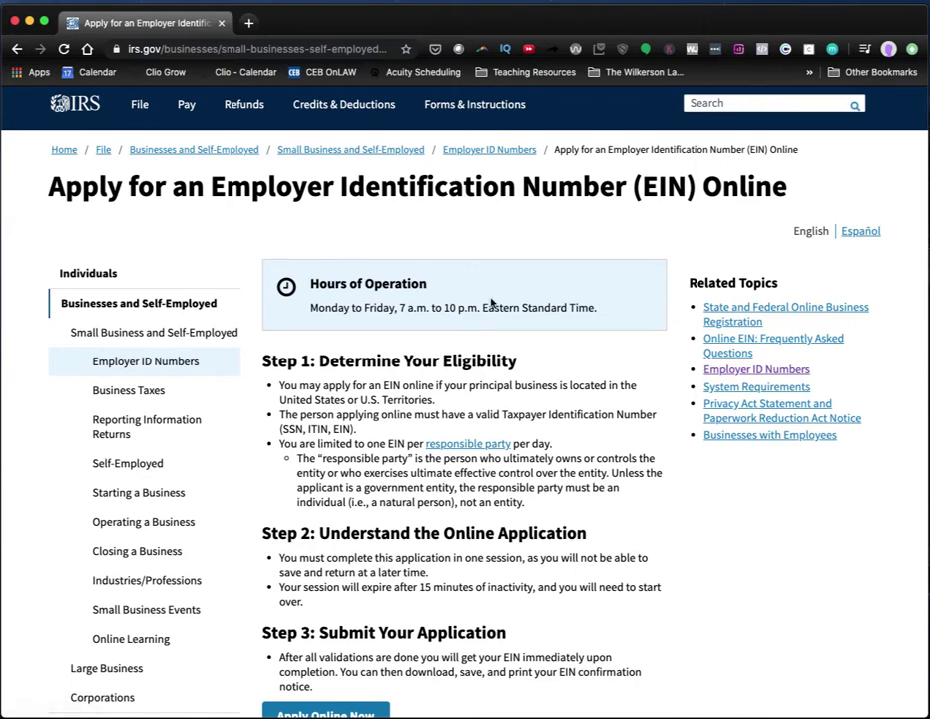
pyautogui.scroll(-3, 492, 300)
pyautogui.scroll(-1, 494, 279)
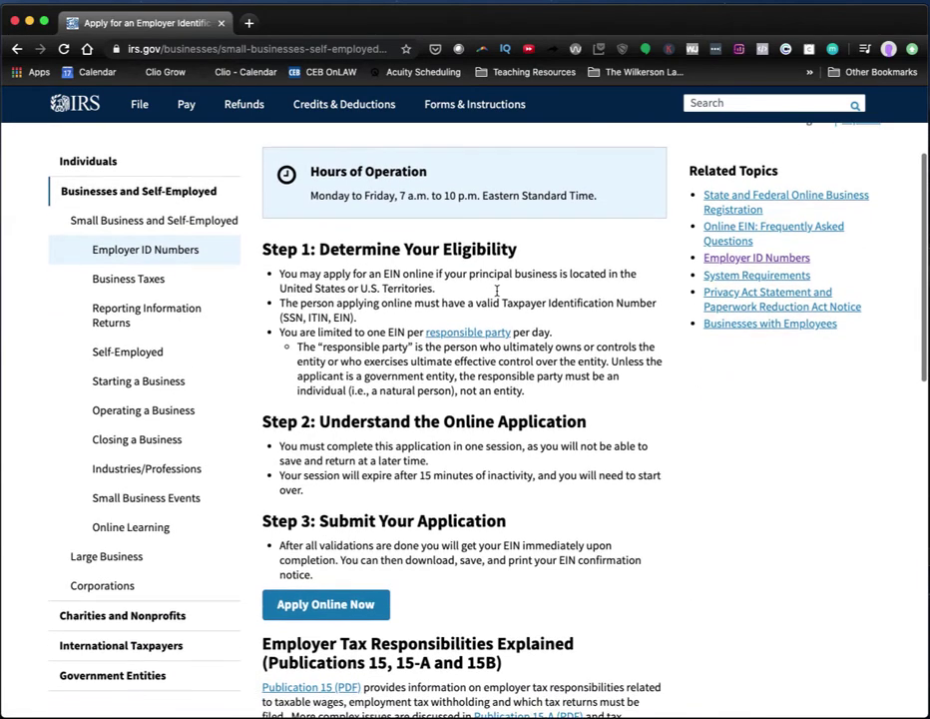
pyautogui.scroll(-2, 452, 270)
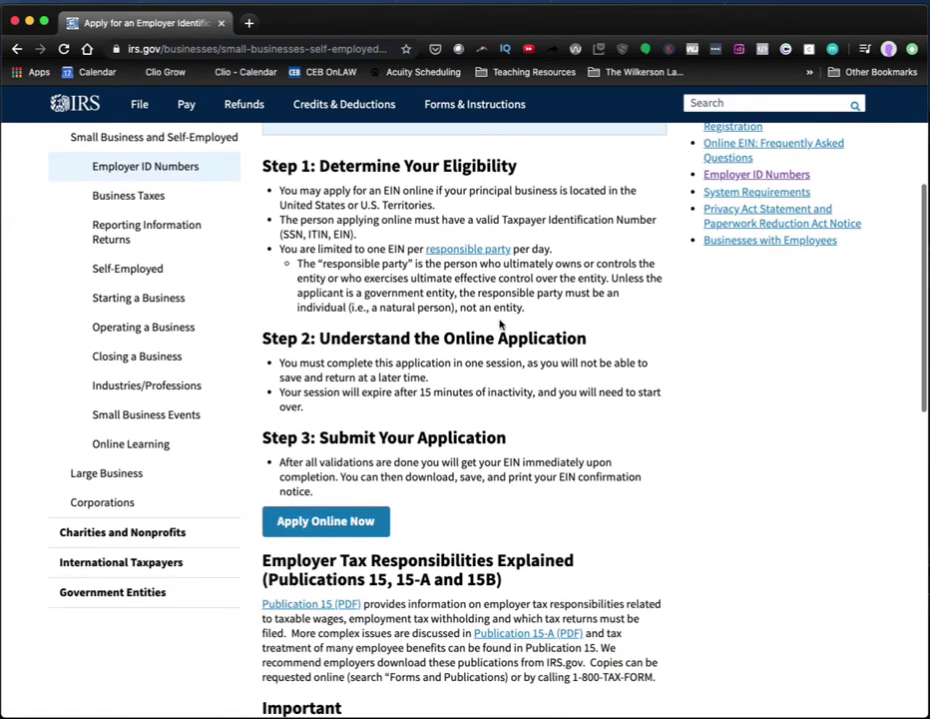
pyautogui.click(312, 526)
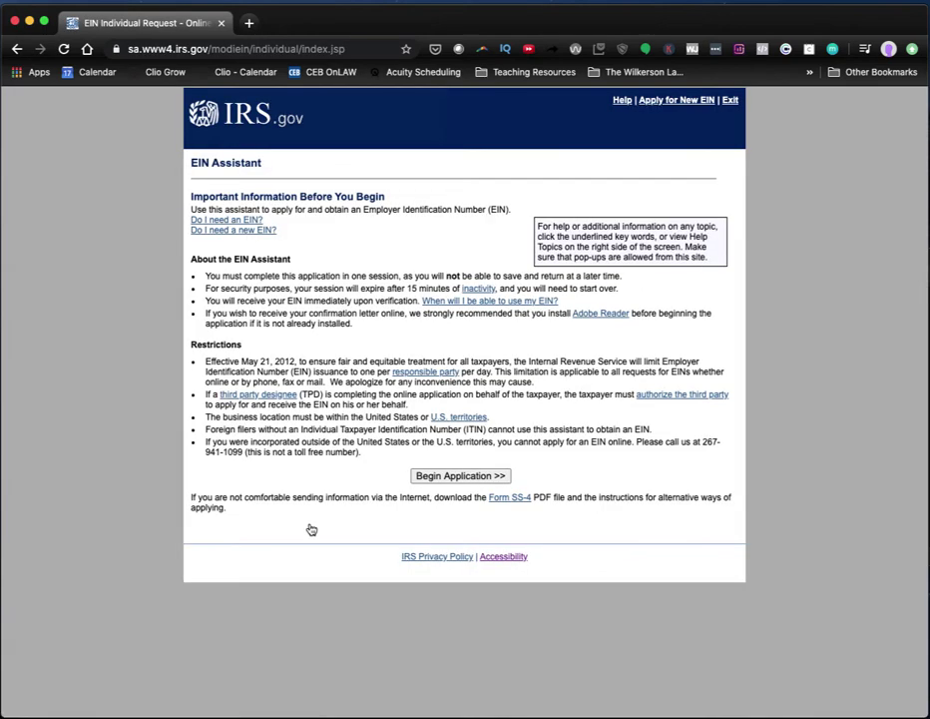
# Begin the application and confirm Limited Liability Company (LLC) as the legal structure.
pyautogui.click(459, 478)
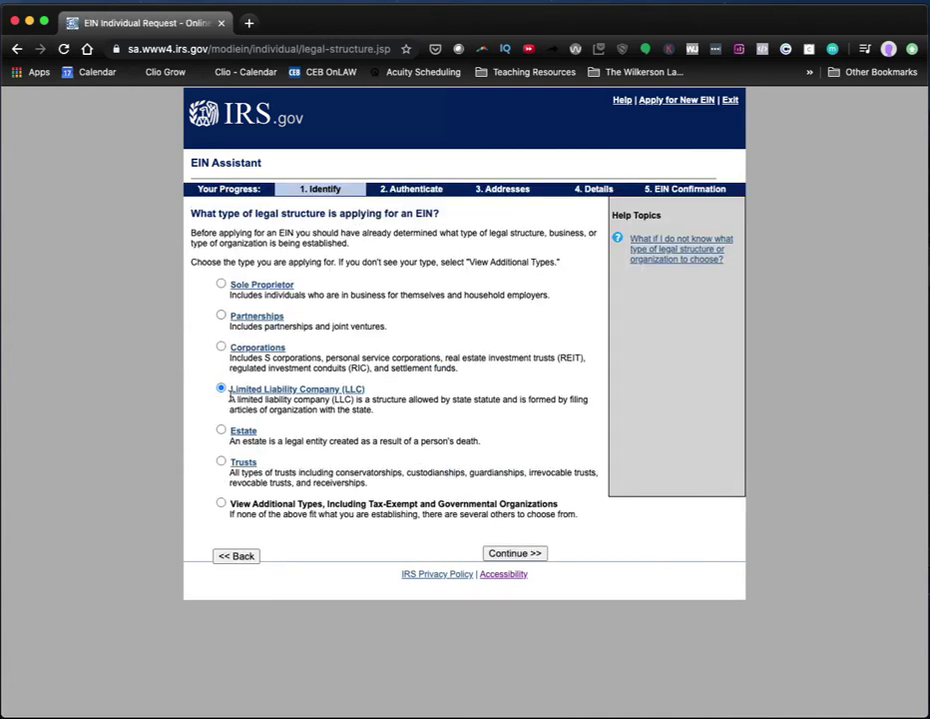
pyautogui.click(519, 555)
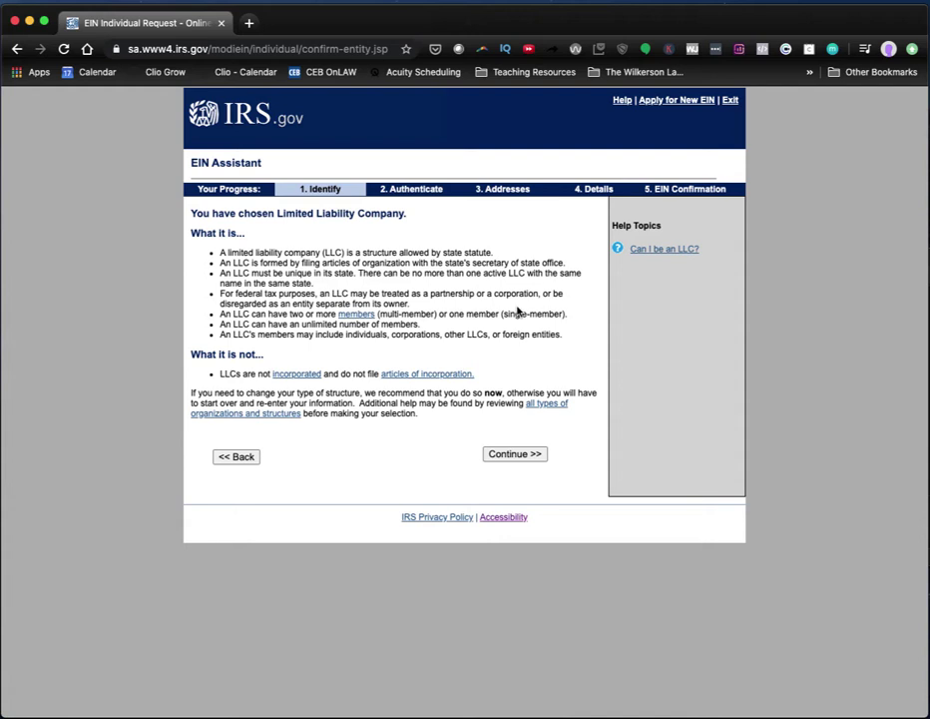
# Accept the LLC description, then enter 1 member and CALIFORNIA (CA) as the LLC's state.
pyautogui.click(515, 454)
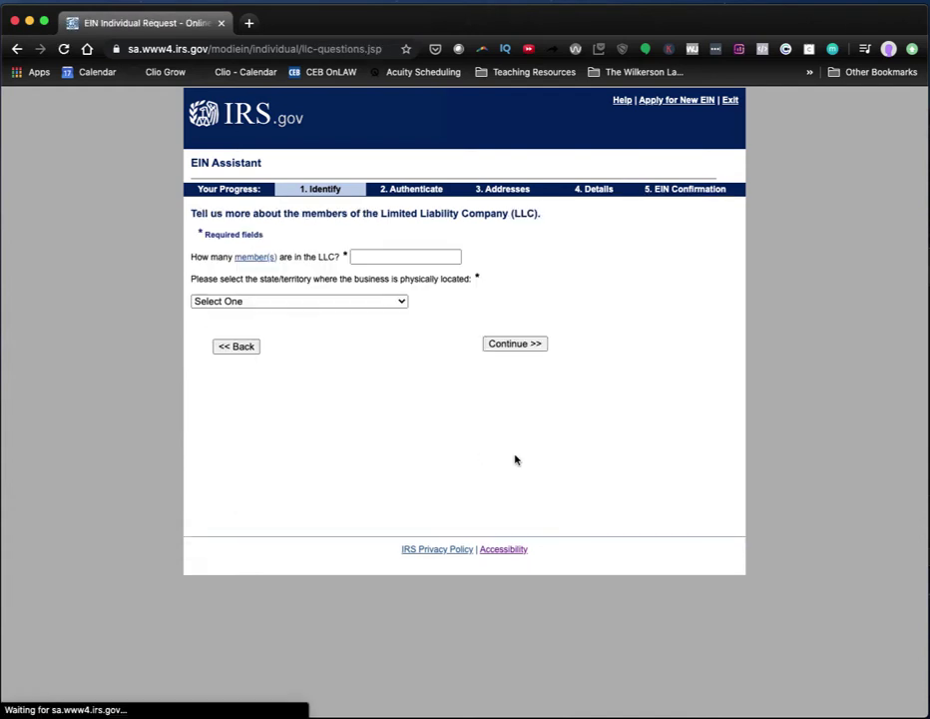
pyautogui.click(389, 257)
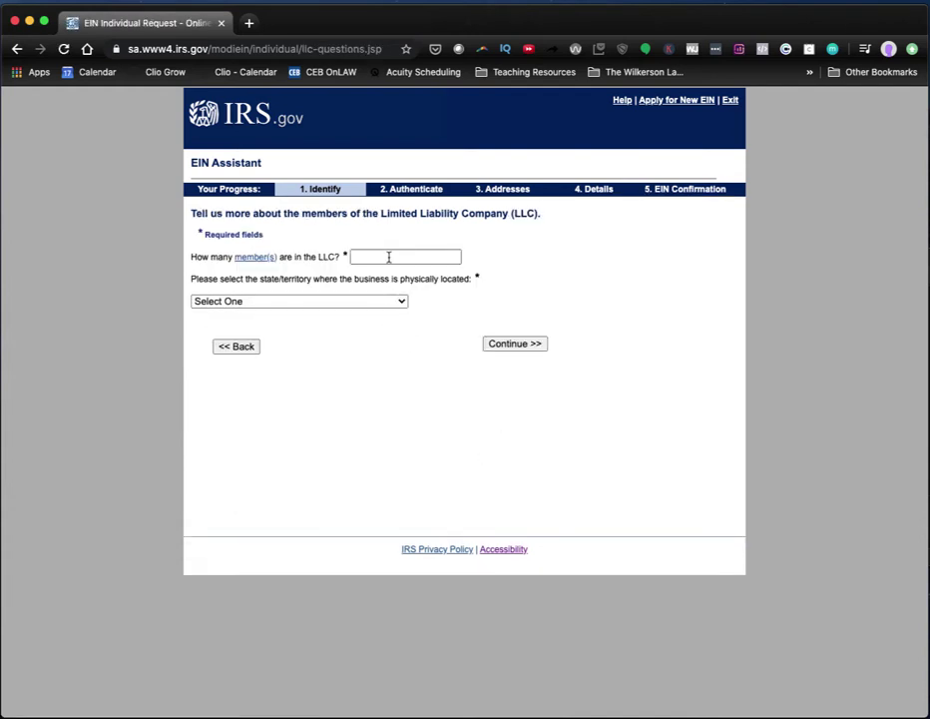
pyautogui.click(388, 256)
pyautogui.write('1')
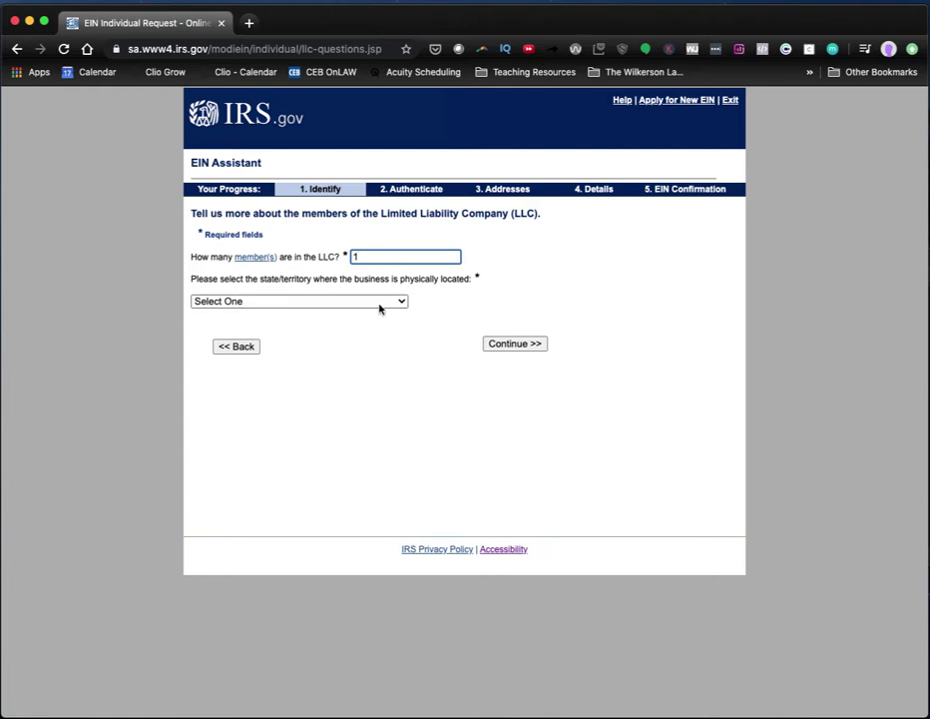
pyautogui.click(377, 302)
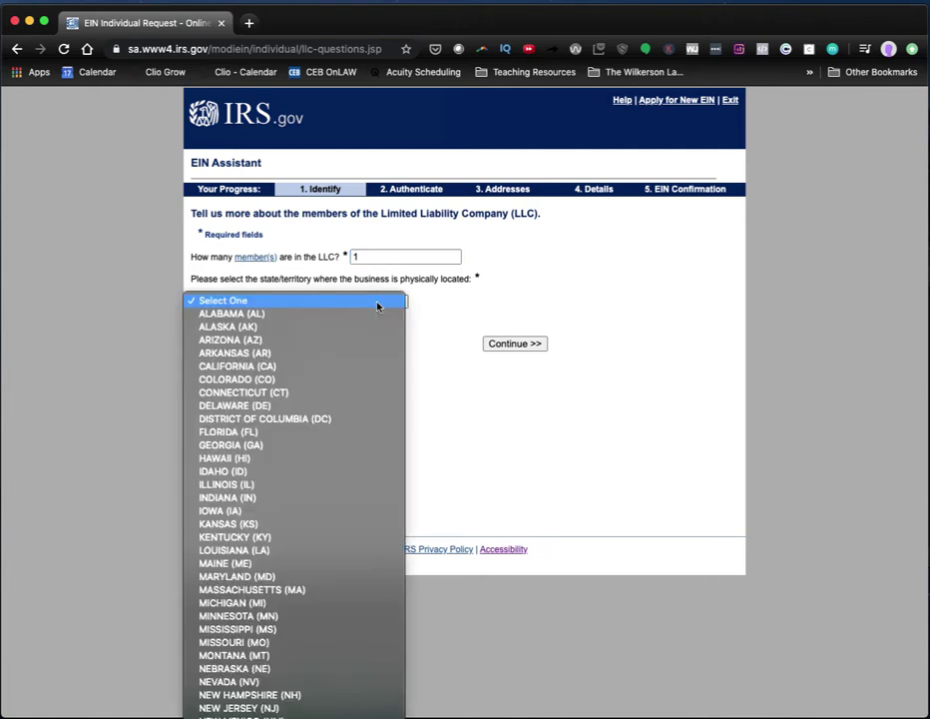
pyautogui.click(356, 368)
pyautogui.click(519, 345)
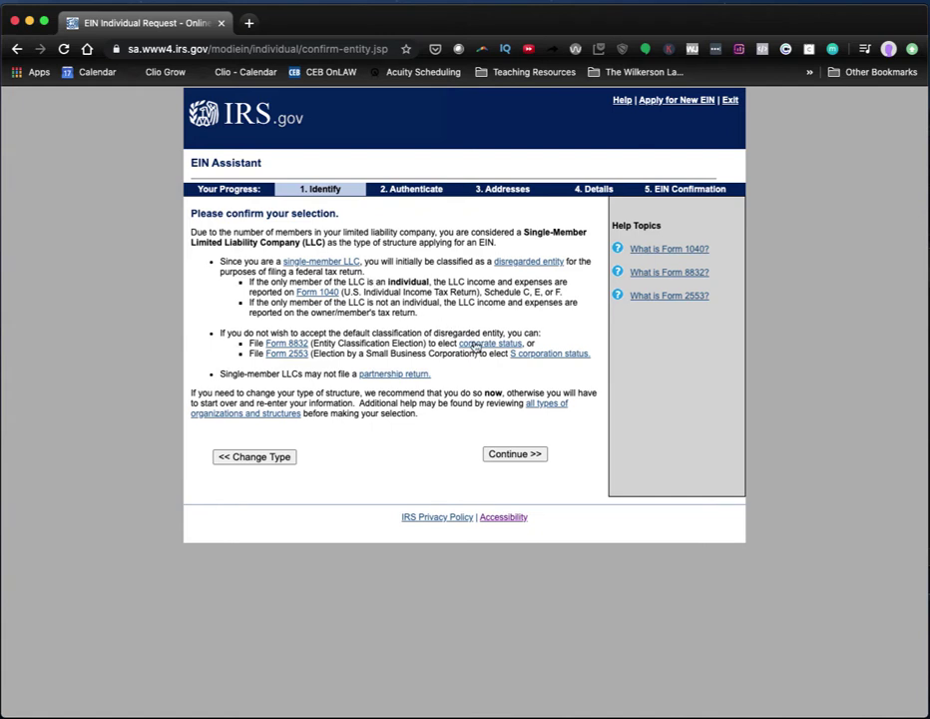
# Accept the single-member LLC classification and give 'Started a new business' as the EIN reason.
pyautogui.click(515, 456)
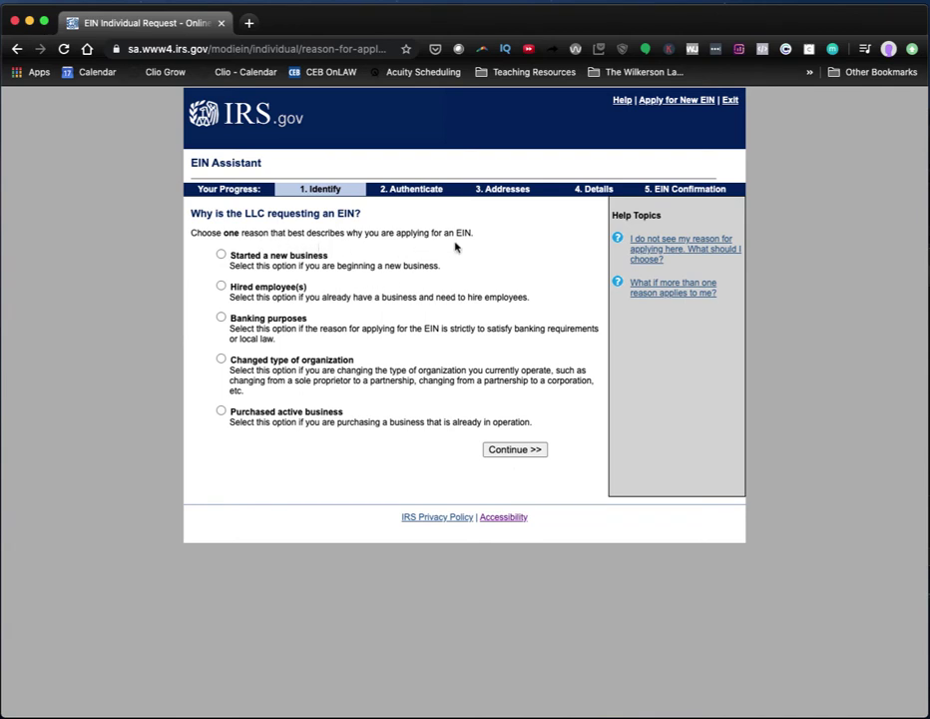
pyautogui.click(268, 258)
pyautogui.click(520, 451)
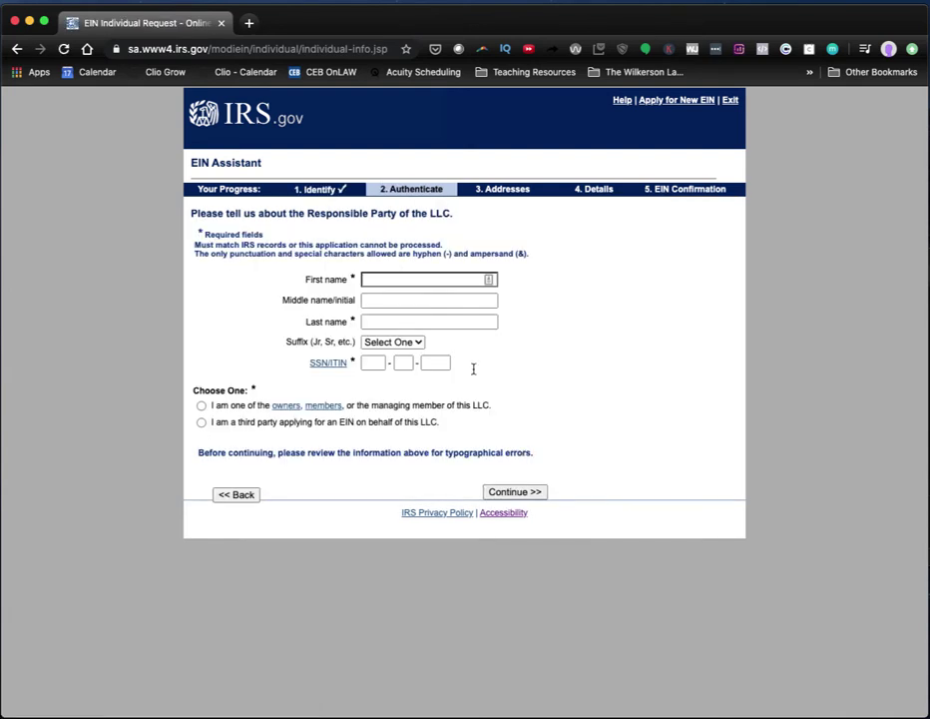
# Autofill the responsible party's name, mark them as owner/member, enter their SSN, and submit.
pyautogui.click(394, 279)
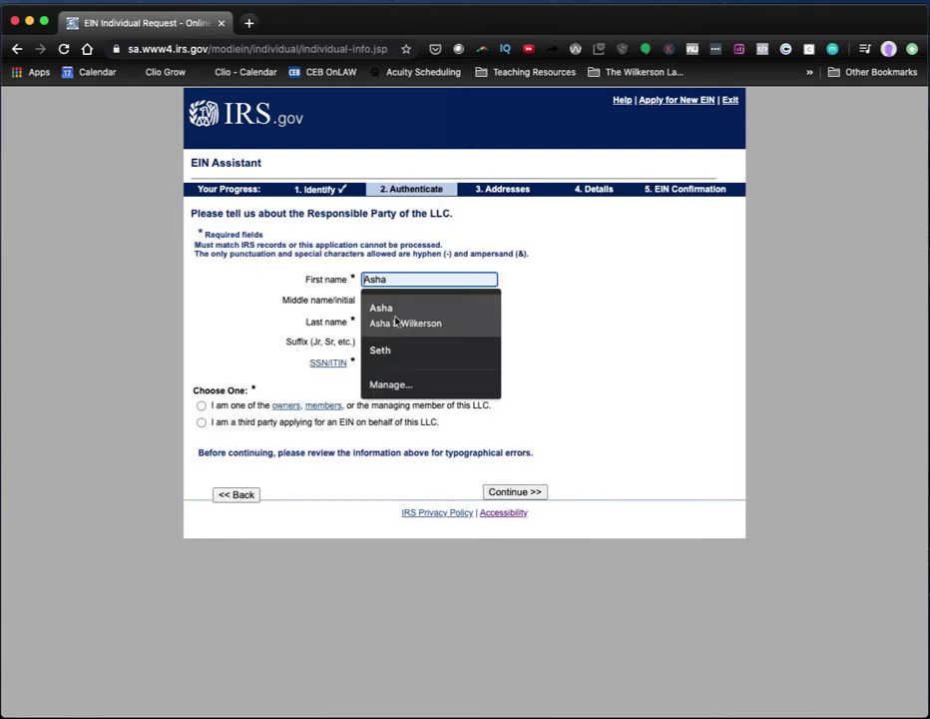
pyautogui.click(397, 322)
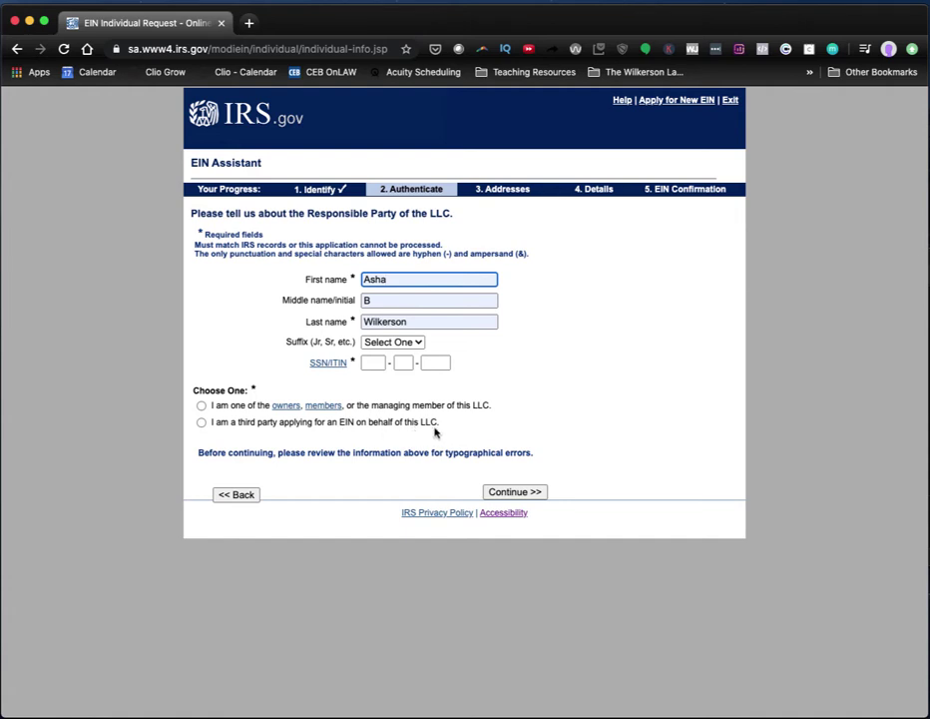
pyautogui.click(201, 406)
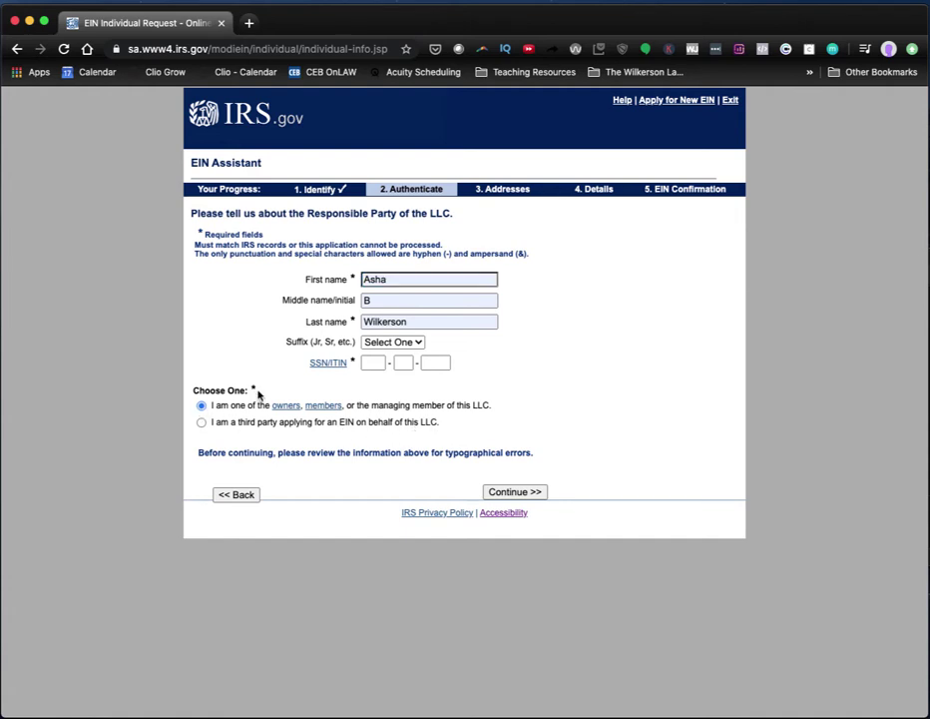
pyautogui.click(379, 361)
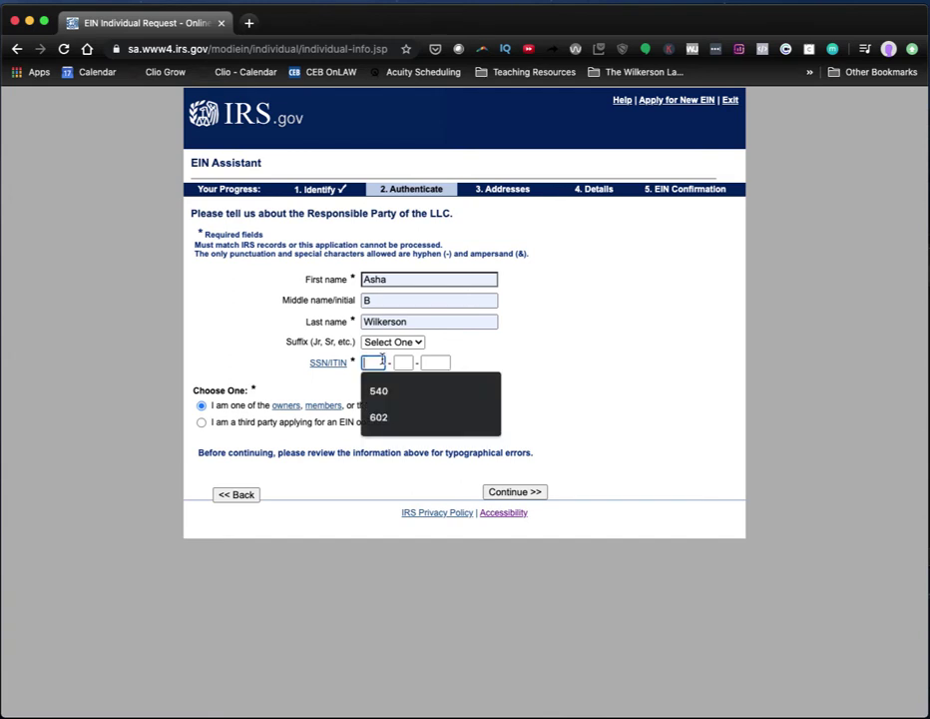
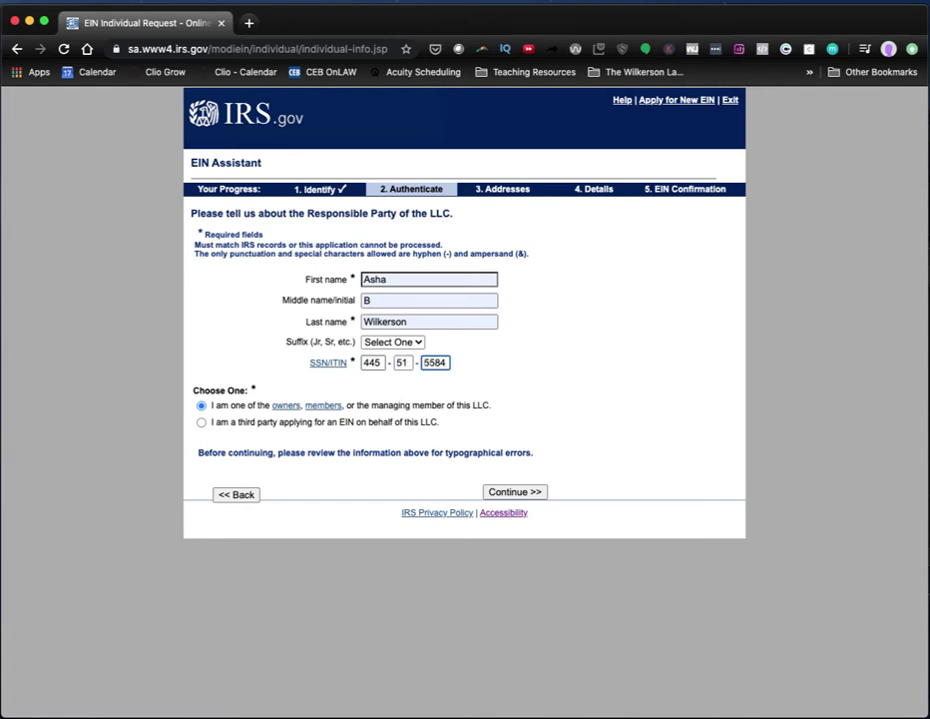
pyautogui.click(511, 494)
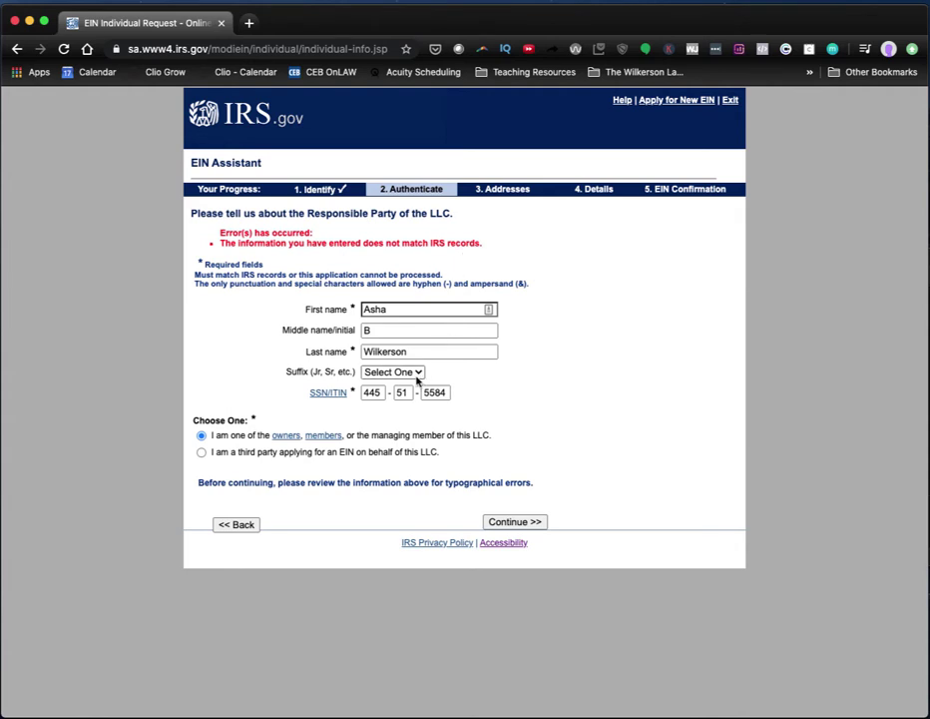
# Clear all three SSN boxes, re-enter the SSN from Chrome autofill, and resubmit the details.
pyautogui.moveTo(381, 392); pyautogui.dragTo(358, 397)
pyautogui.press('BackSpace')
pyautogui.doubleClick(400, 393)
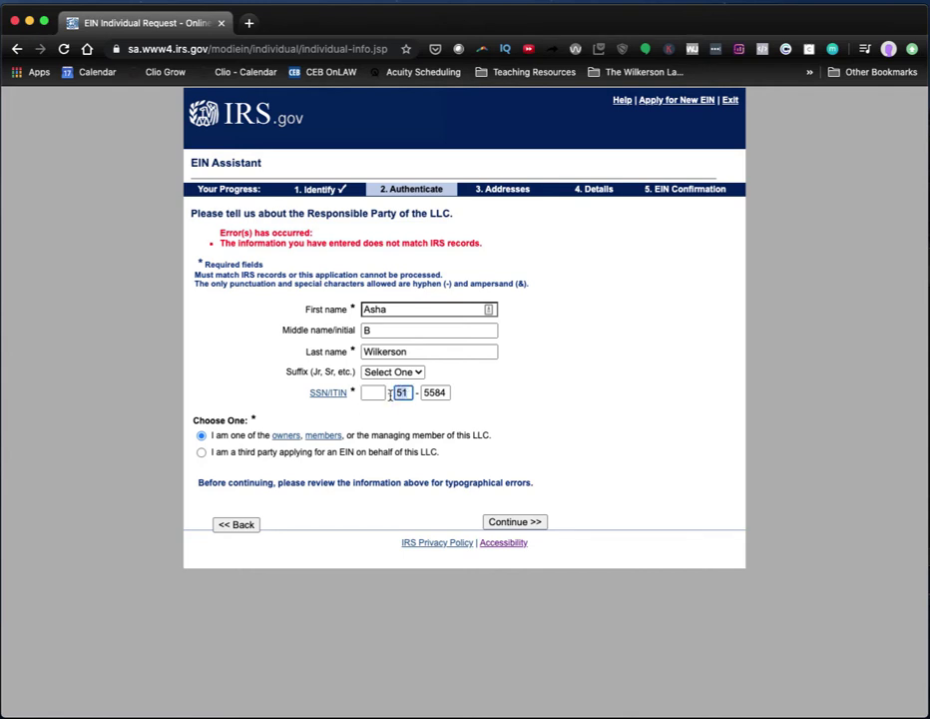
pyautogui.press('BackSpace')
pyautogui.press('Tab')
pyautogui.press('BackSpace')
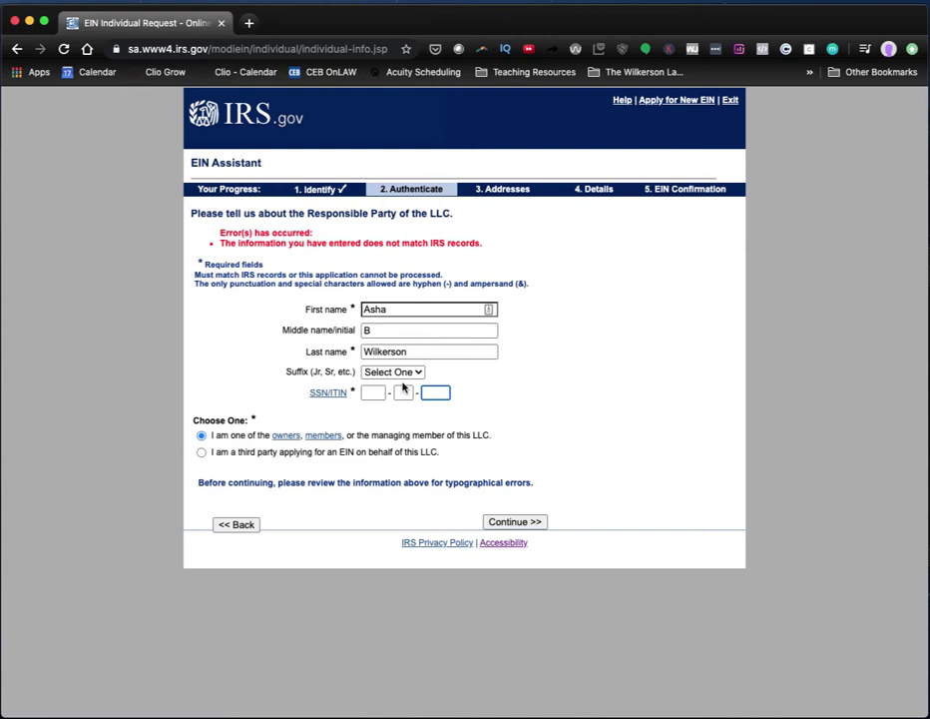
pyautogui.click(372, 392)
pyautogui.press('Down')
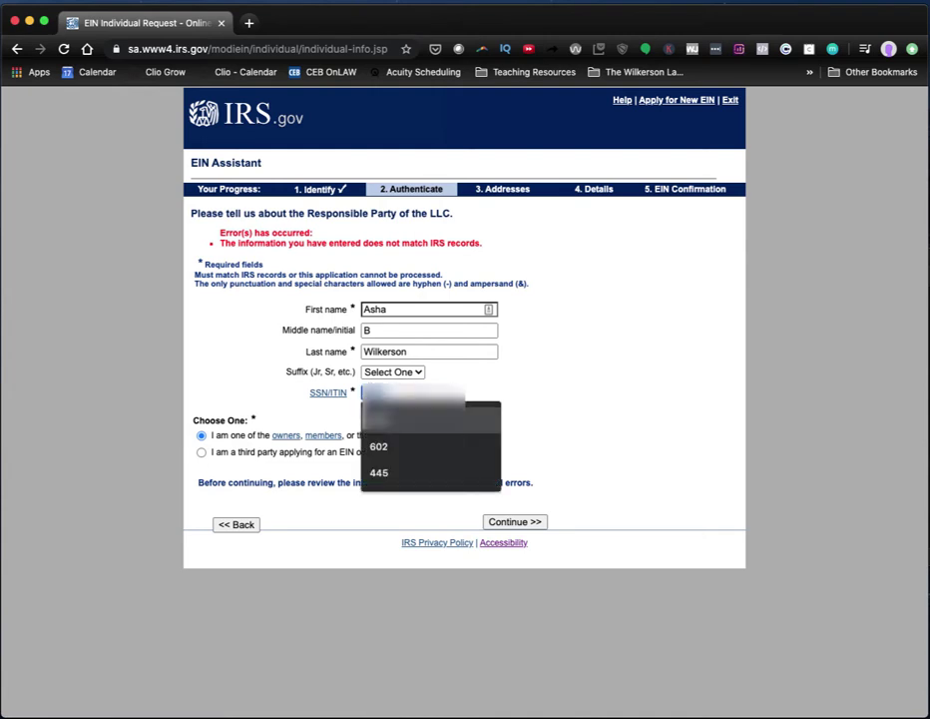
pyautogui.press('Return')
pyautogui.press('Down')
pyautogui.press('Return')
pyautogui.press('Down')
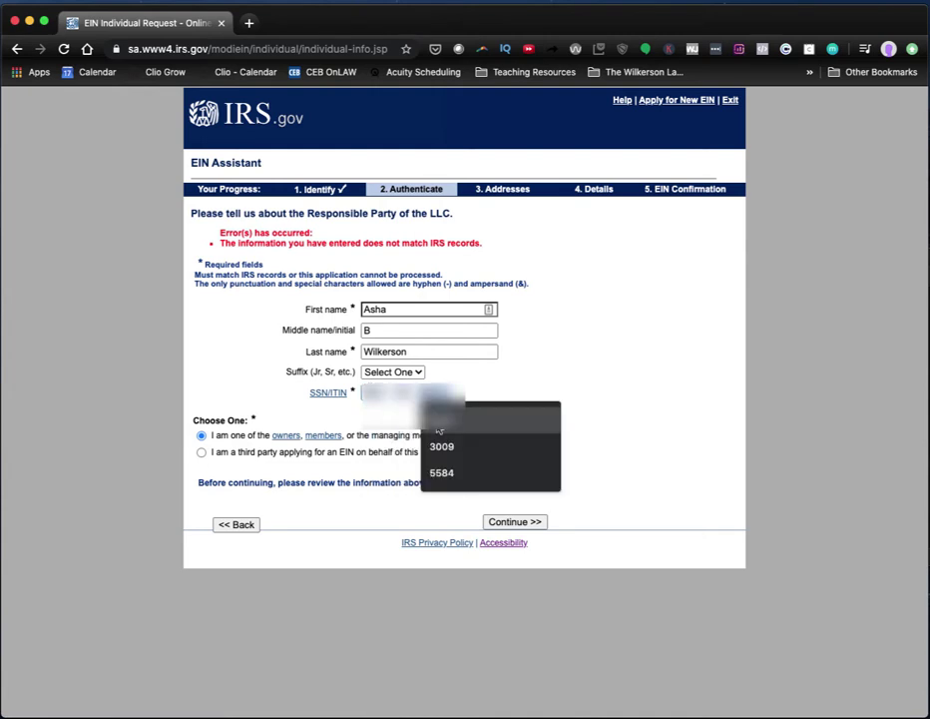
pyautogui.press('Return')
pyautogui.click(505, 523)
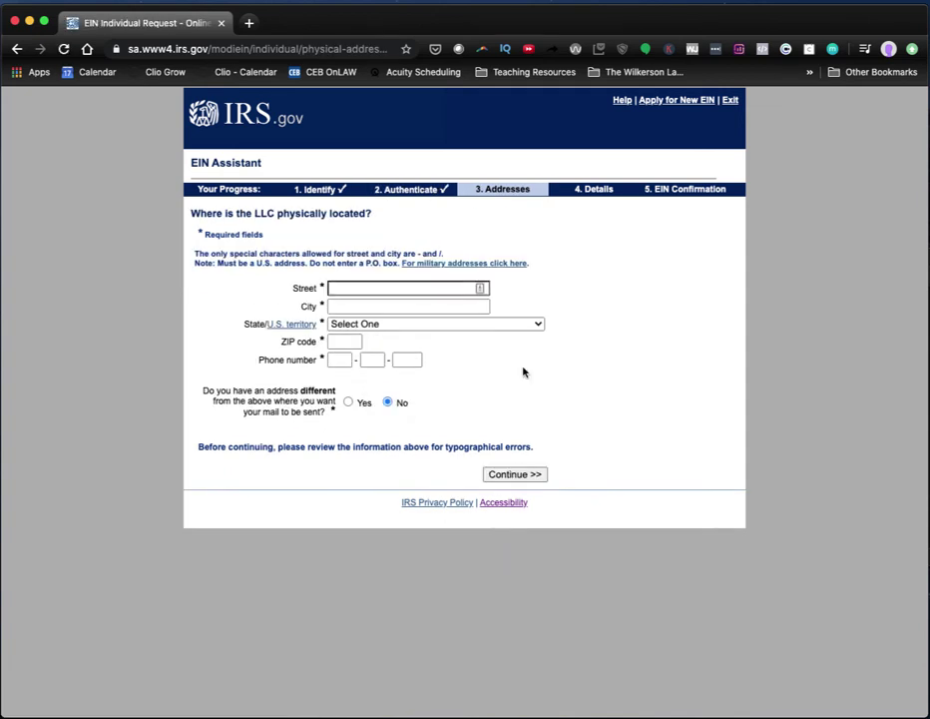
# Fill the LLC's physical address from a saved autofill entry and answer No to a separate mailing address.
pyautogui.click(423, 291)
pyautogui.click(423, 315)
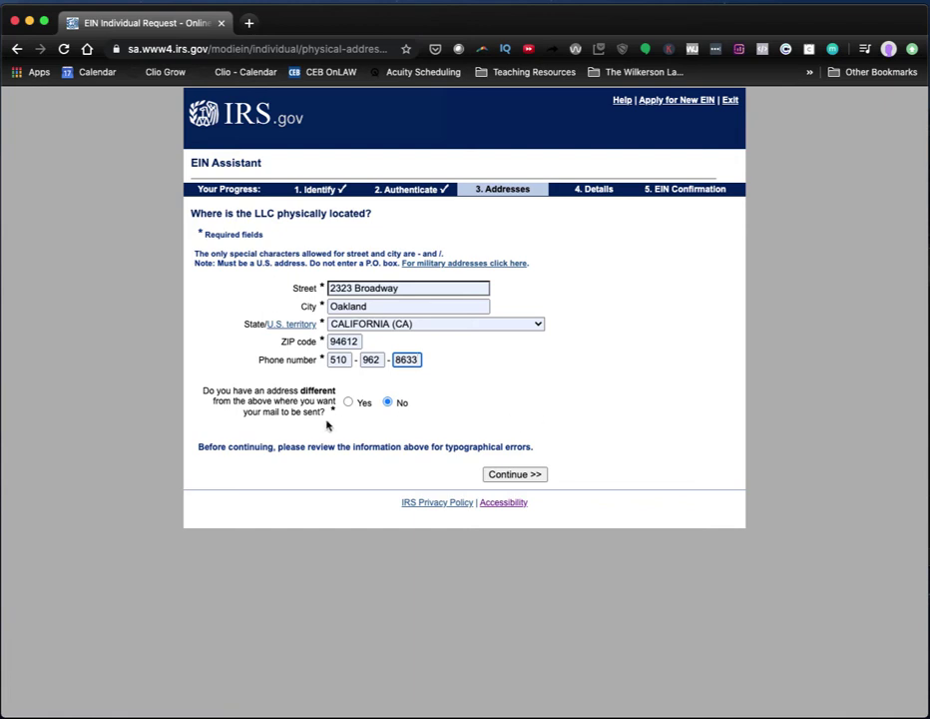
pyautogui.click(347, 402)
pyautogui.click(389, 404)
pyautogui.click(513, 476)
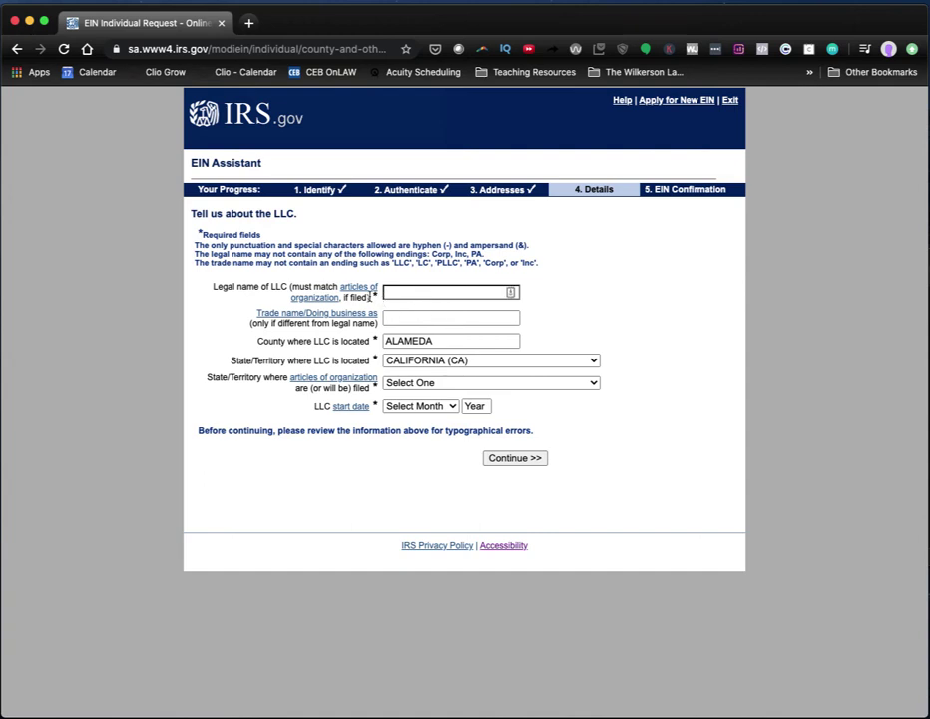
# Enter the LLC's legal name and choose CALIFORNIA (CA) as the state where articles were filed.
pyautogui.click(504, 292)
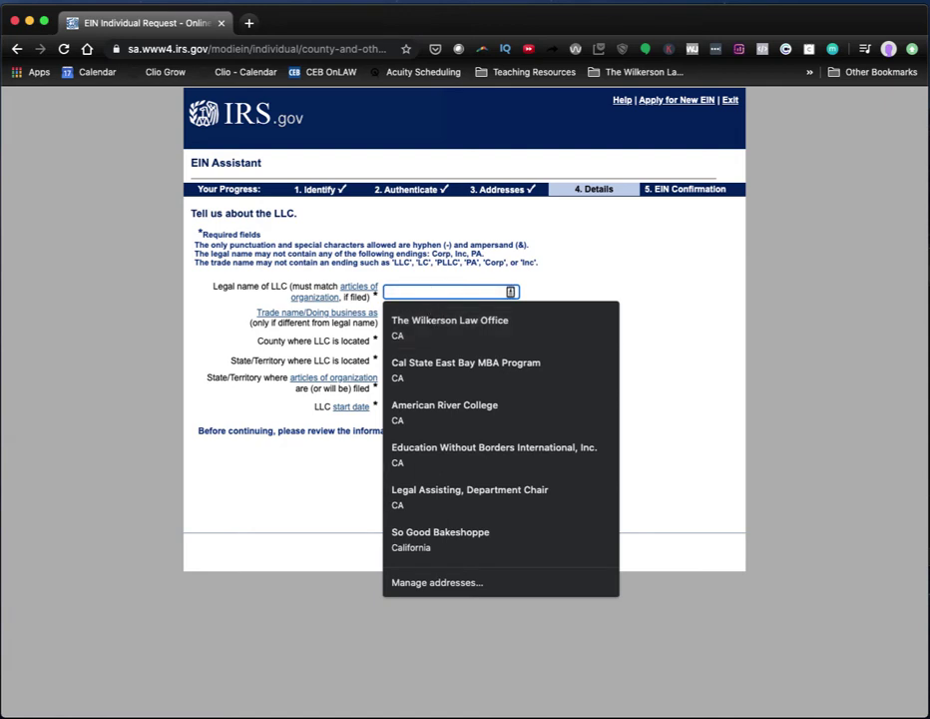
pyautogui.write('Asha Travels')
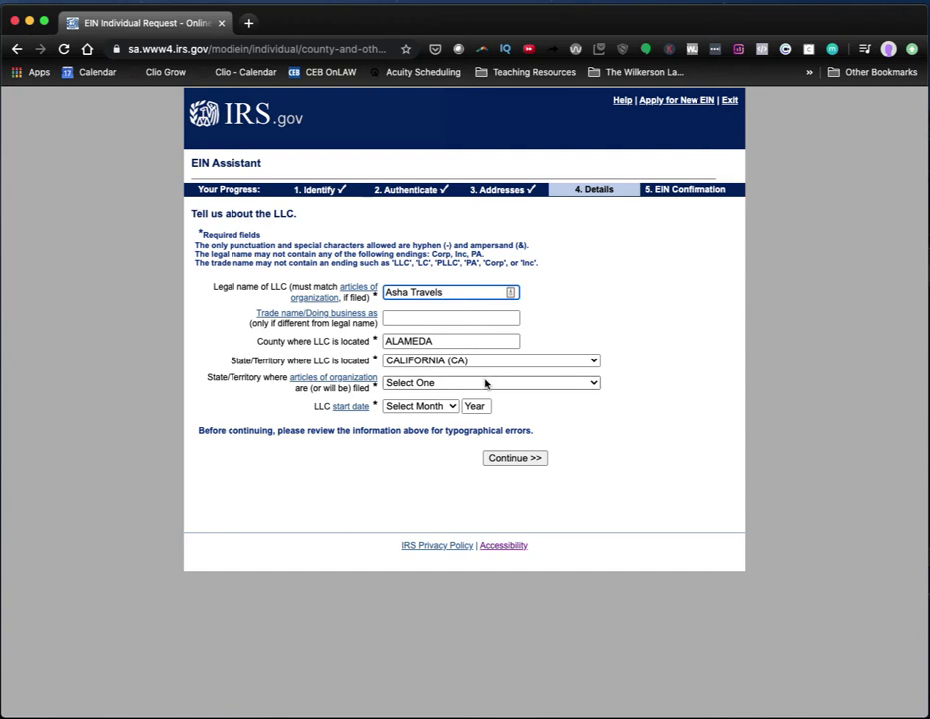
pyautogui.click(487, 383)
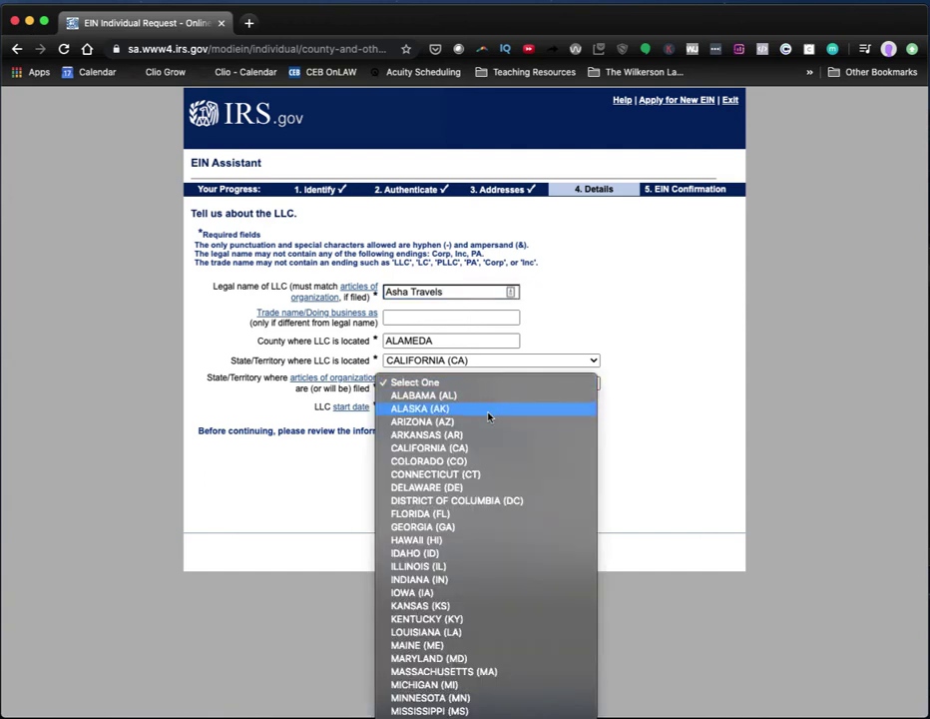
pyautogui.click(500, 451)
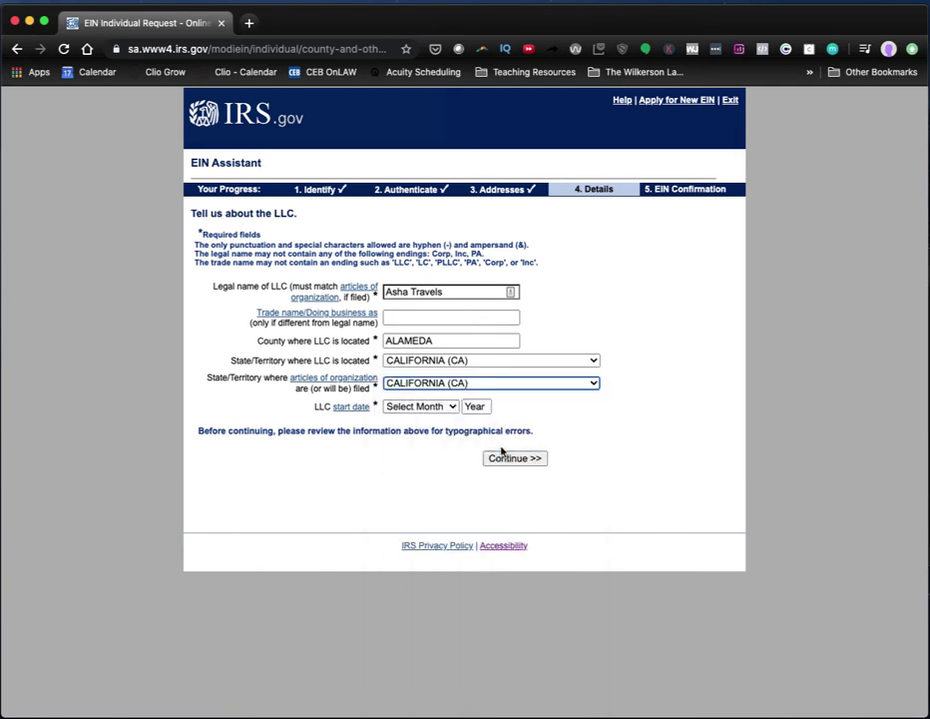
# Set the business start date to JANUARY 2020, correcting the invalid year, and submit the details.
pyautogui.click(421, 403)
pyautogui.click(413, 419)
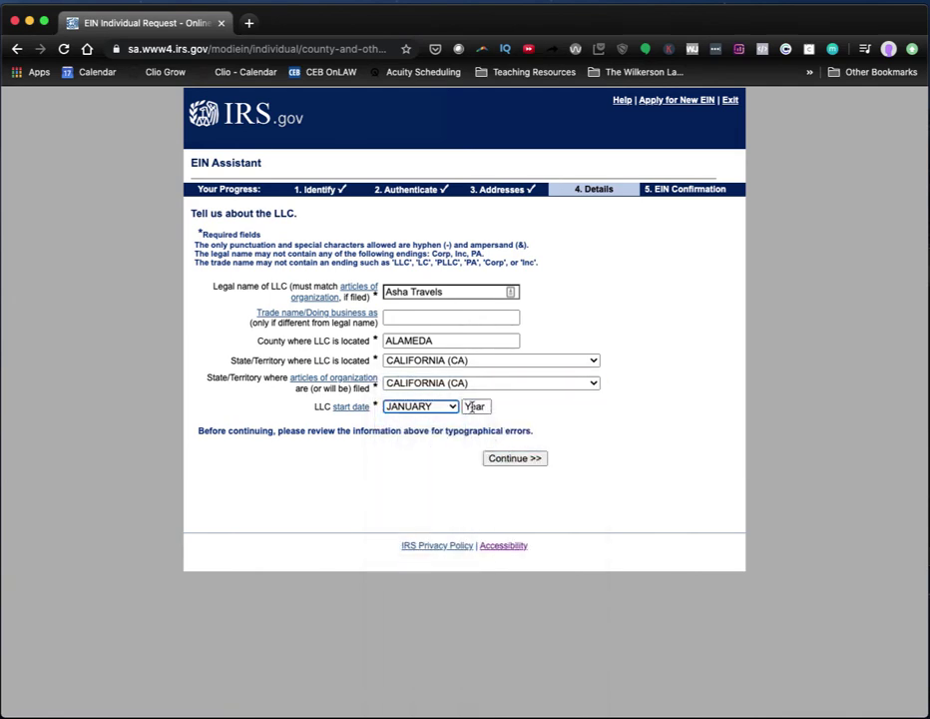
pyautogui.click(472, 408)
pyautogui.click(475, 405)
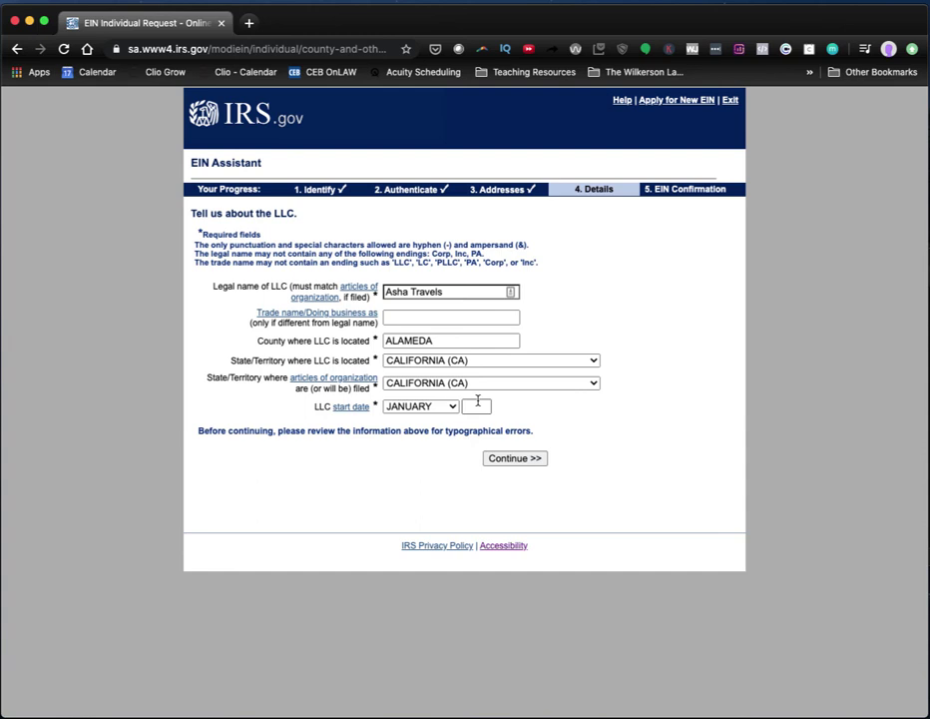
pyautogui.click(476, 403)
pyautogui.write('1')
pyautogui.click(522, 457)
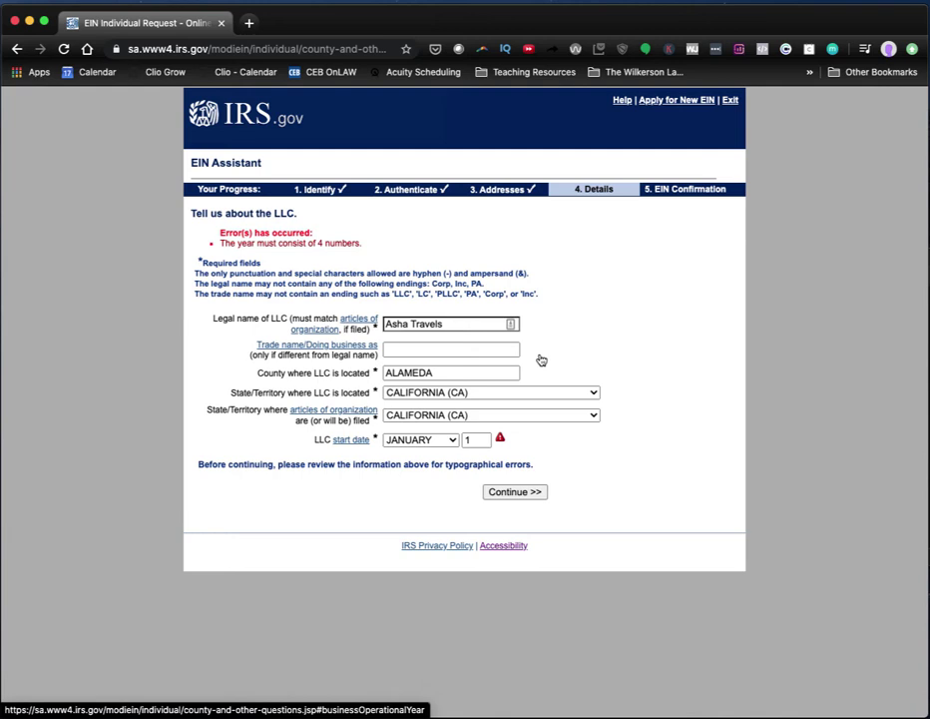
pyautogui.click(477, 439)
pyautogui.press('BackSpace')
pyautogui.write('202')
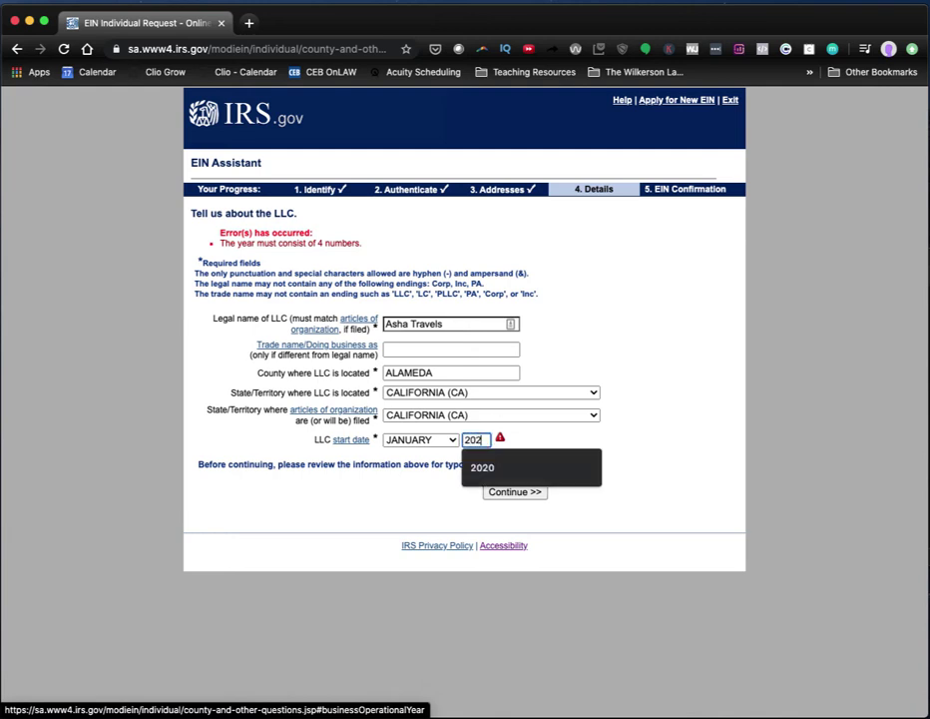
pyautogui.write('0')
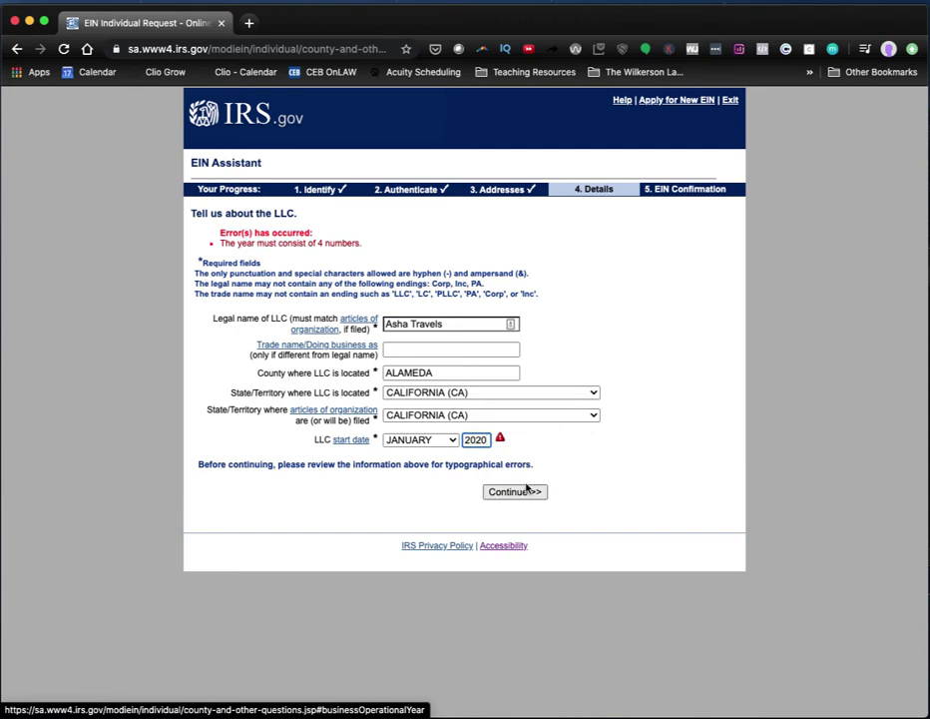
pyautogui.click(527, 491)
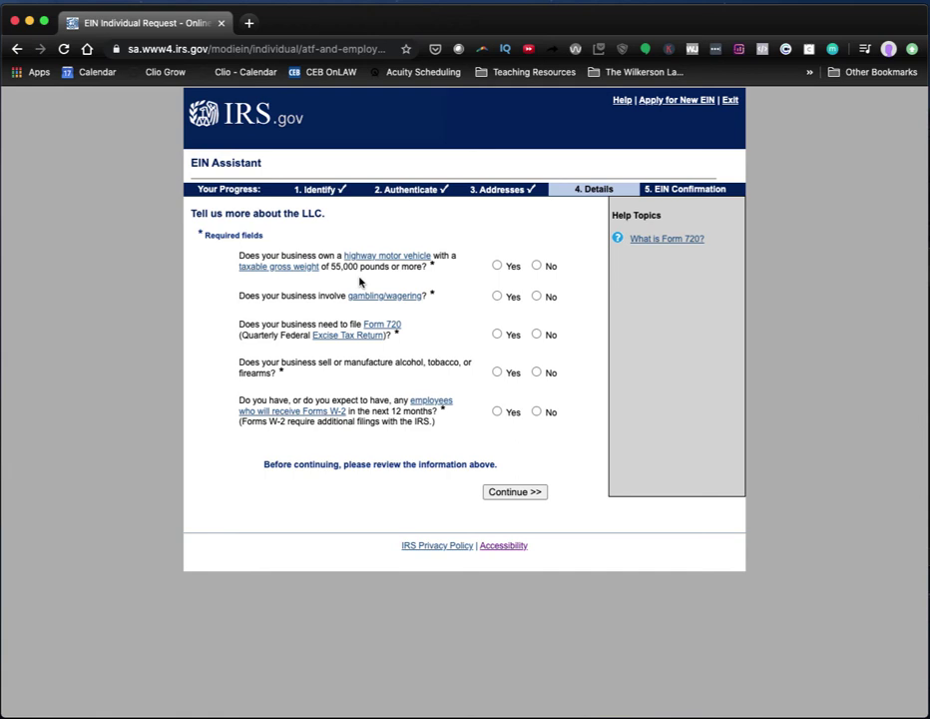
# Answer No to highway vehicles, gambling, Form 720, alcohol/tobacco/firearms, and employees questions.
pyautogui.click(537, 265)
pyautogui.click(537, 298)
pyautogui.click(537, 334)
pyautogui.click(538, 373)
pyautogui.click(535, 414)
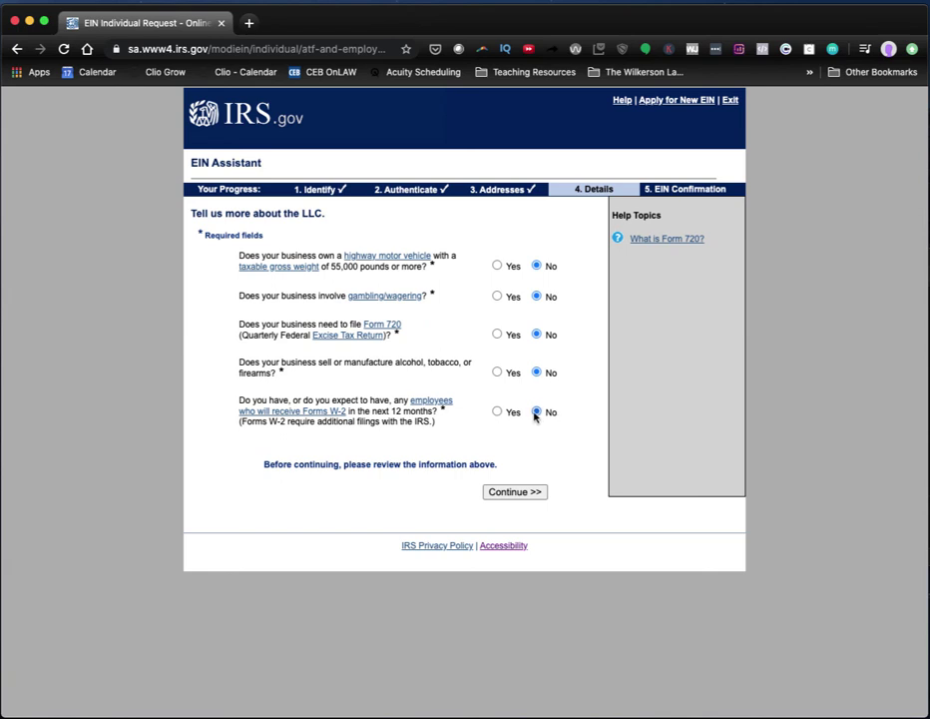
pyautogui.click(504, 495)
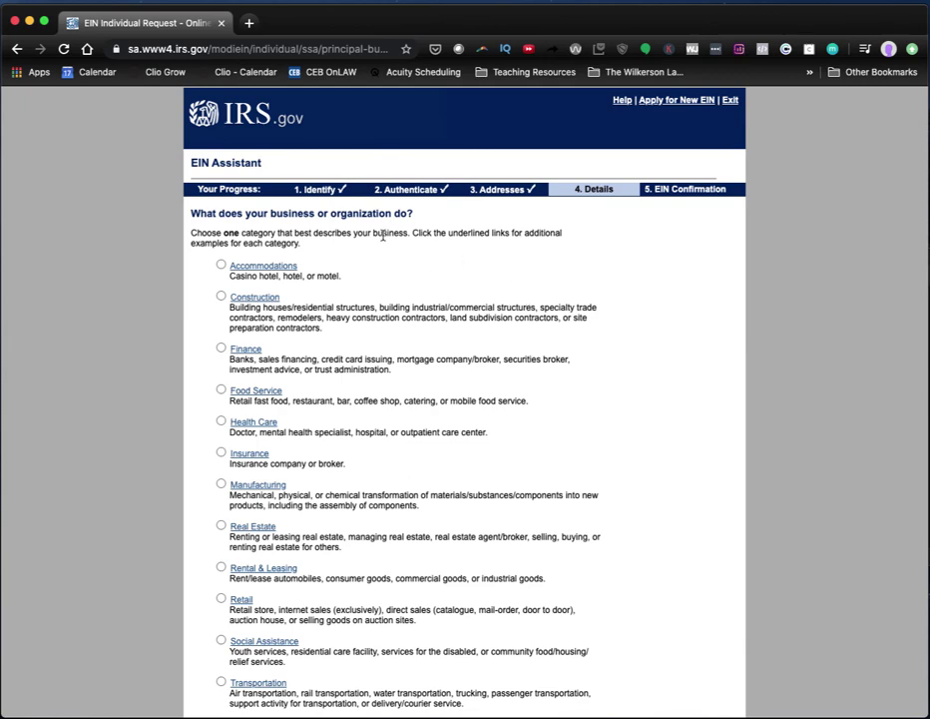
# Choose Other as the business category, then Service as the primary activity.
pyautogui.scroll(-1, 382, 235)
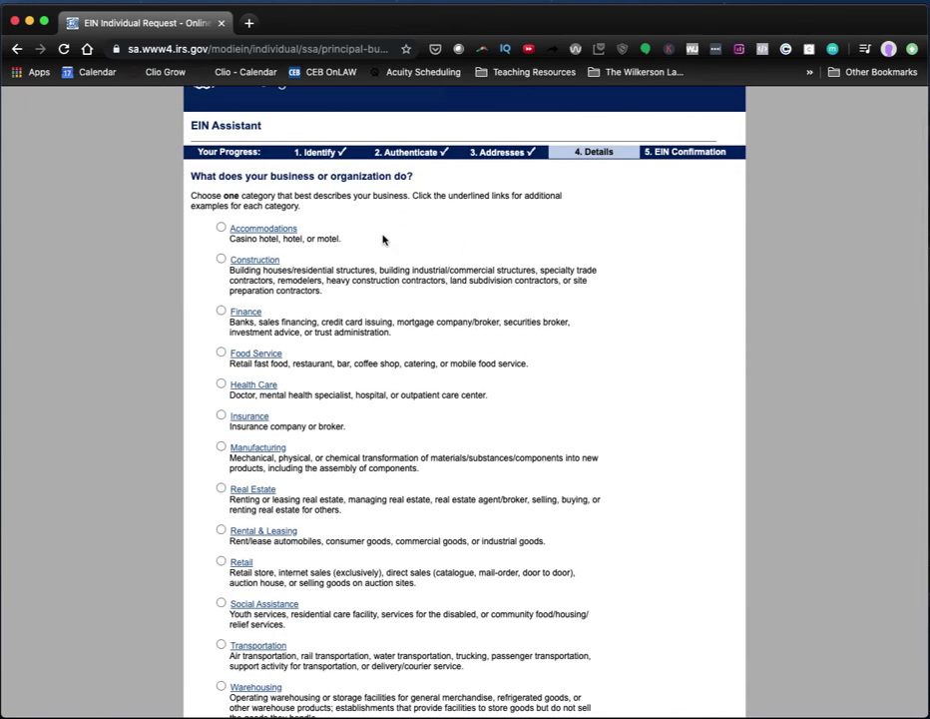
pyautogui.scroll(-3, 383, 240)
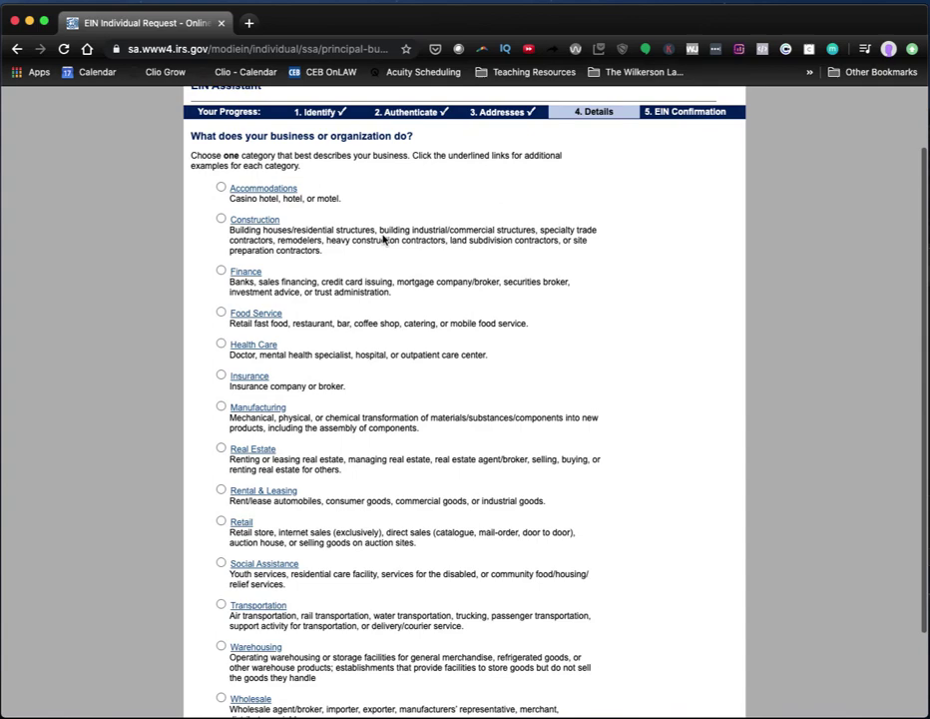
pyautogui.scroll(-1, 382, 240)
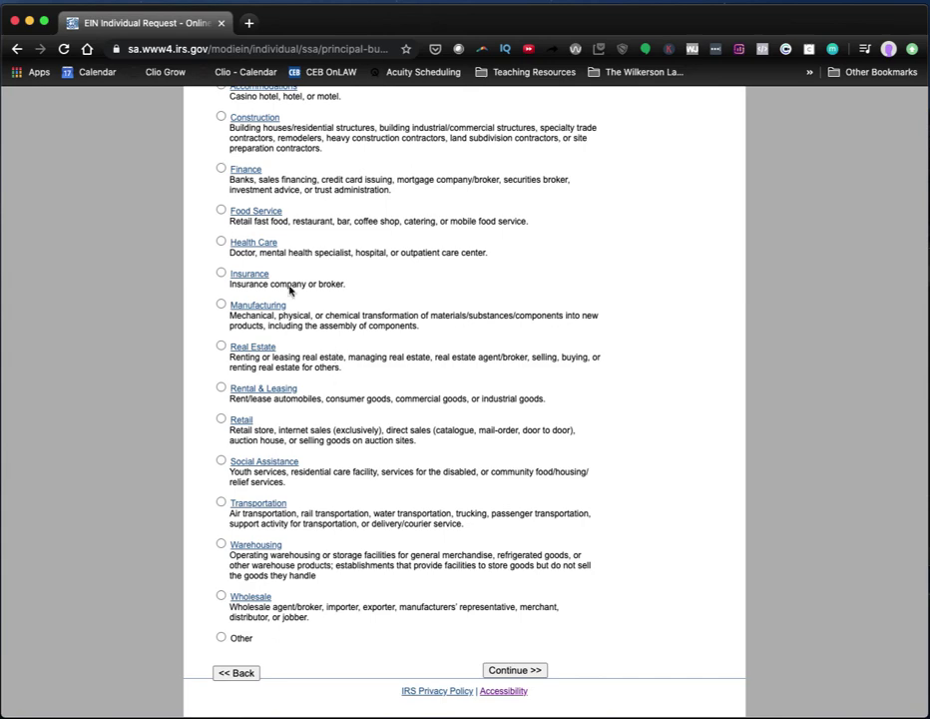
pyautogui.scroll(1, 265, 269)
pyautogui.scroll(-1, 267, 267)
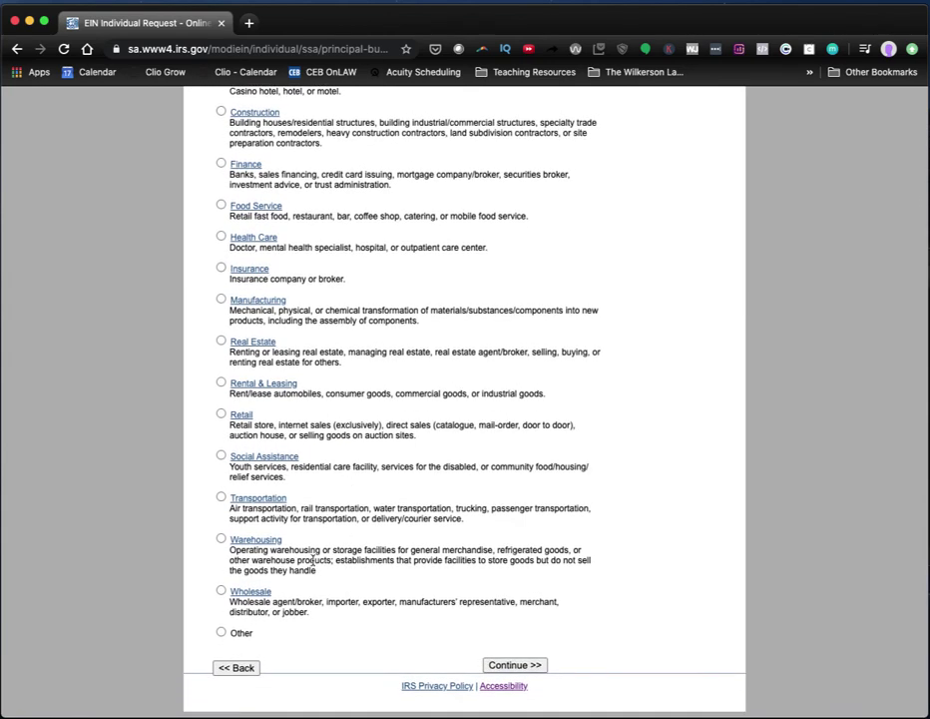
pyautogui.click(220, 632)
pyautogui.click(502, 669)
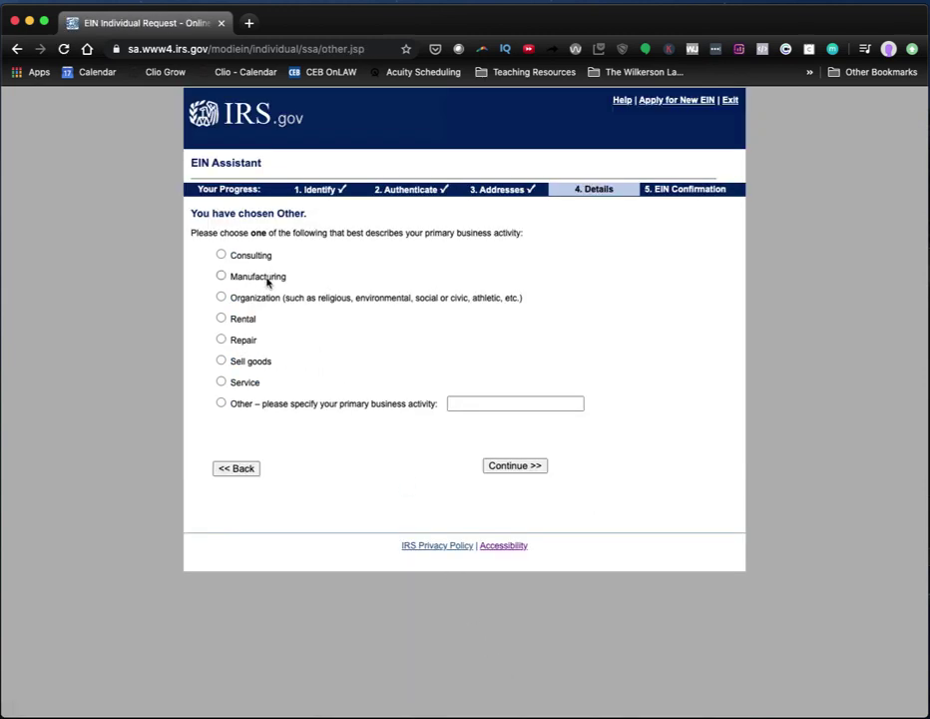
pyautogui.click(221, 382)
pyautogui.click(515, 470)
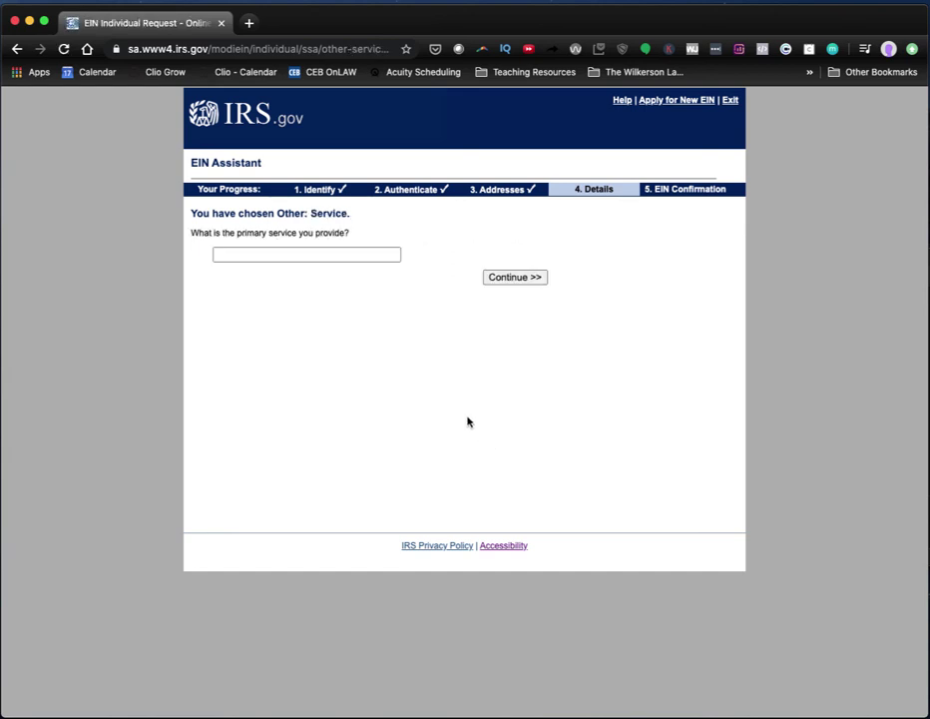
# Describe the primary service as 'travel services' and submit it.
pyautogui.click(304, 254)
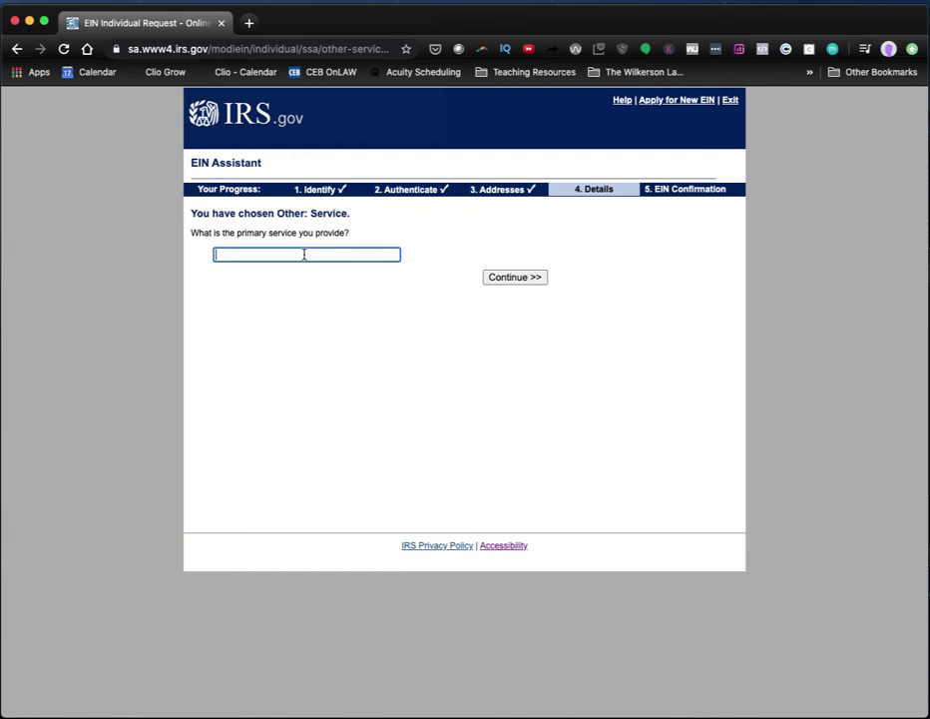
pyautogui.write('travel services')
pyautogui.click(501, 282)
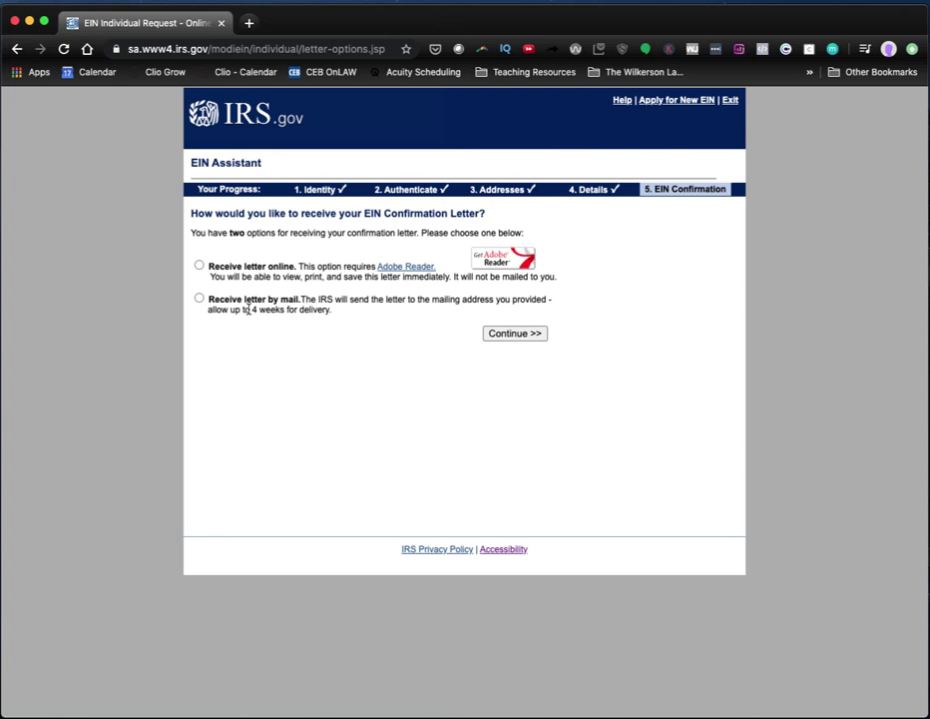
# Choose 'Receive letter online' for the EIN confirmation letter, briefly trying the mail option first.
pyautogui.click(255, 267)
pyautogui.click(244, 303)
pyautogui.click(239, 268)
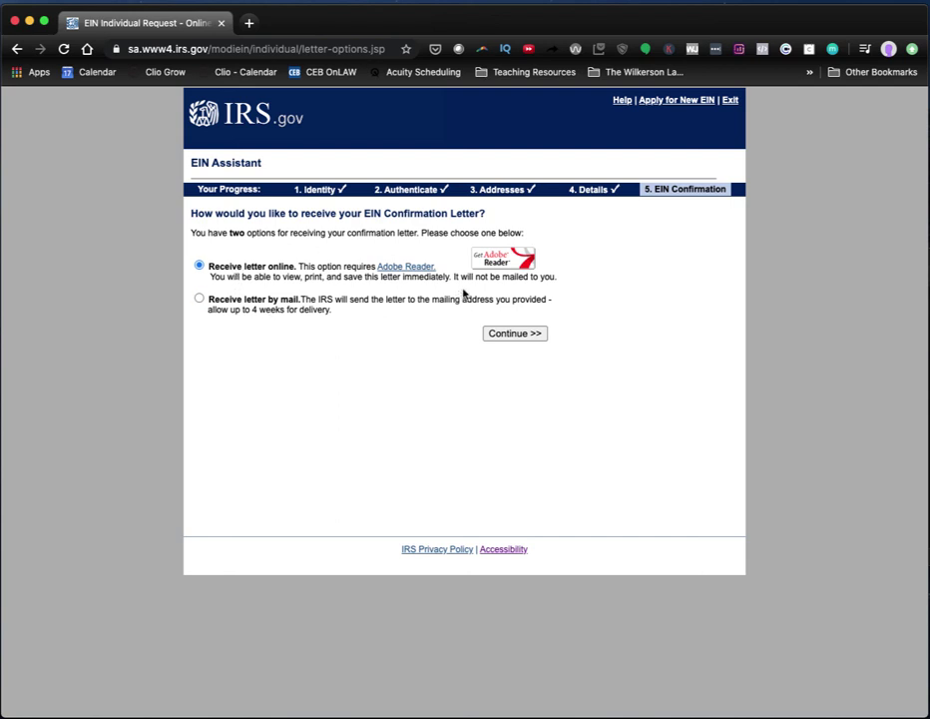